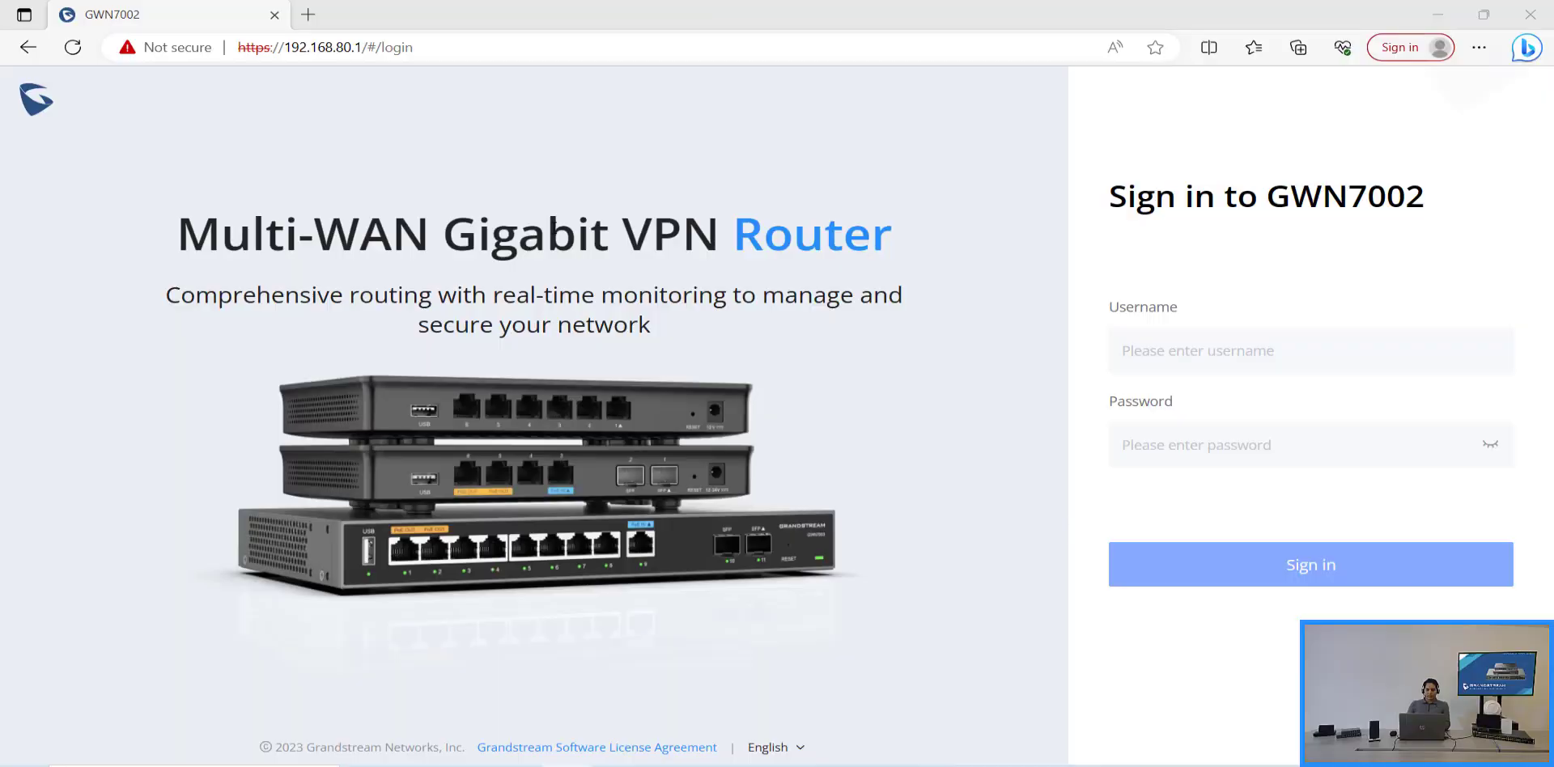
# Step: Sign in to the router web UI with the administrator username and password
pyautogui.click(1291, 350)
pyautogui.write('admin')
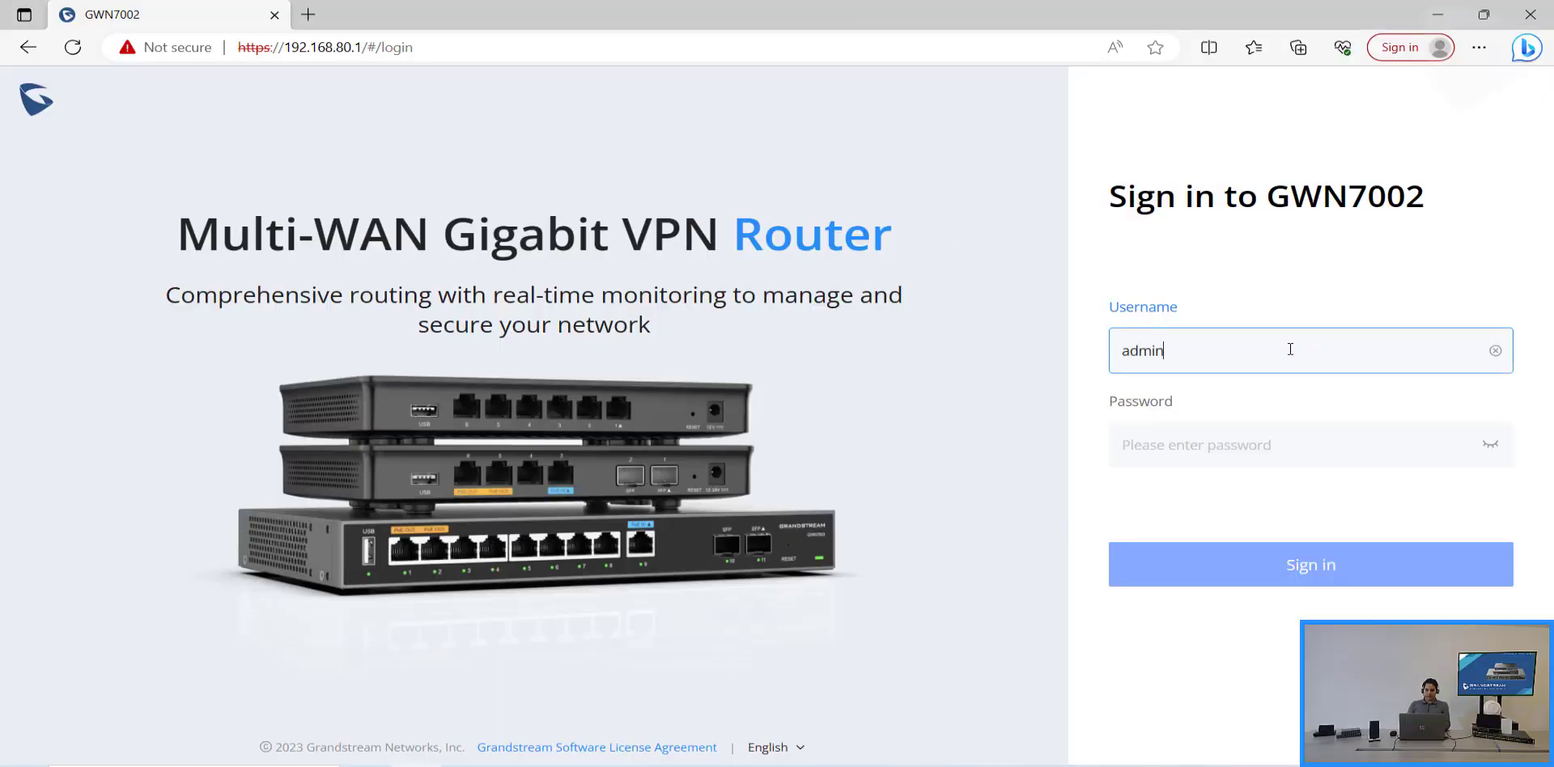
pyautogui.press('Tab')
pyautogui.write('admin1234')
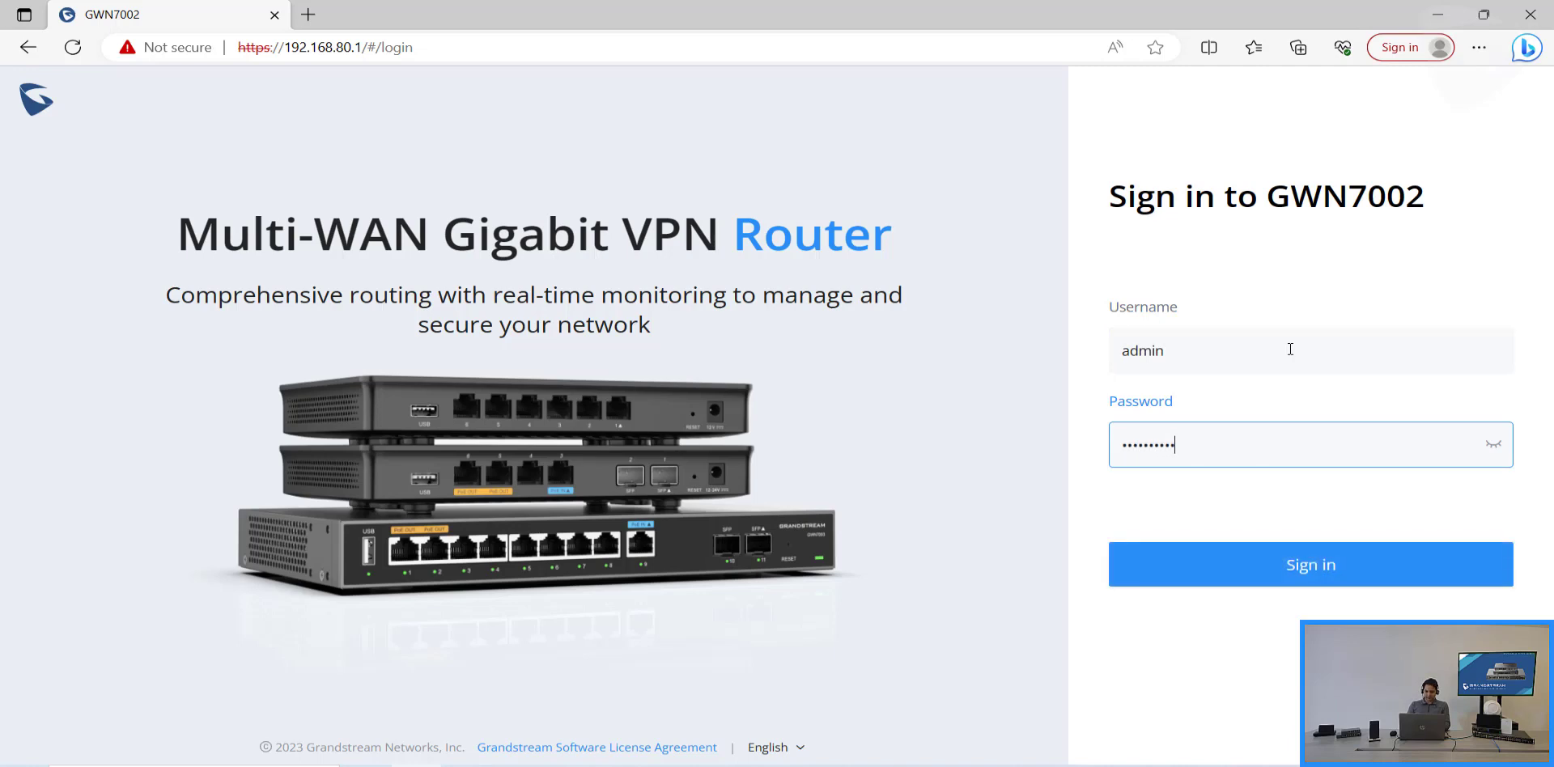
pyautogui.press('Return')
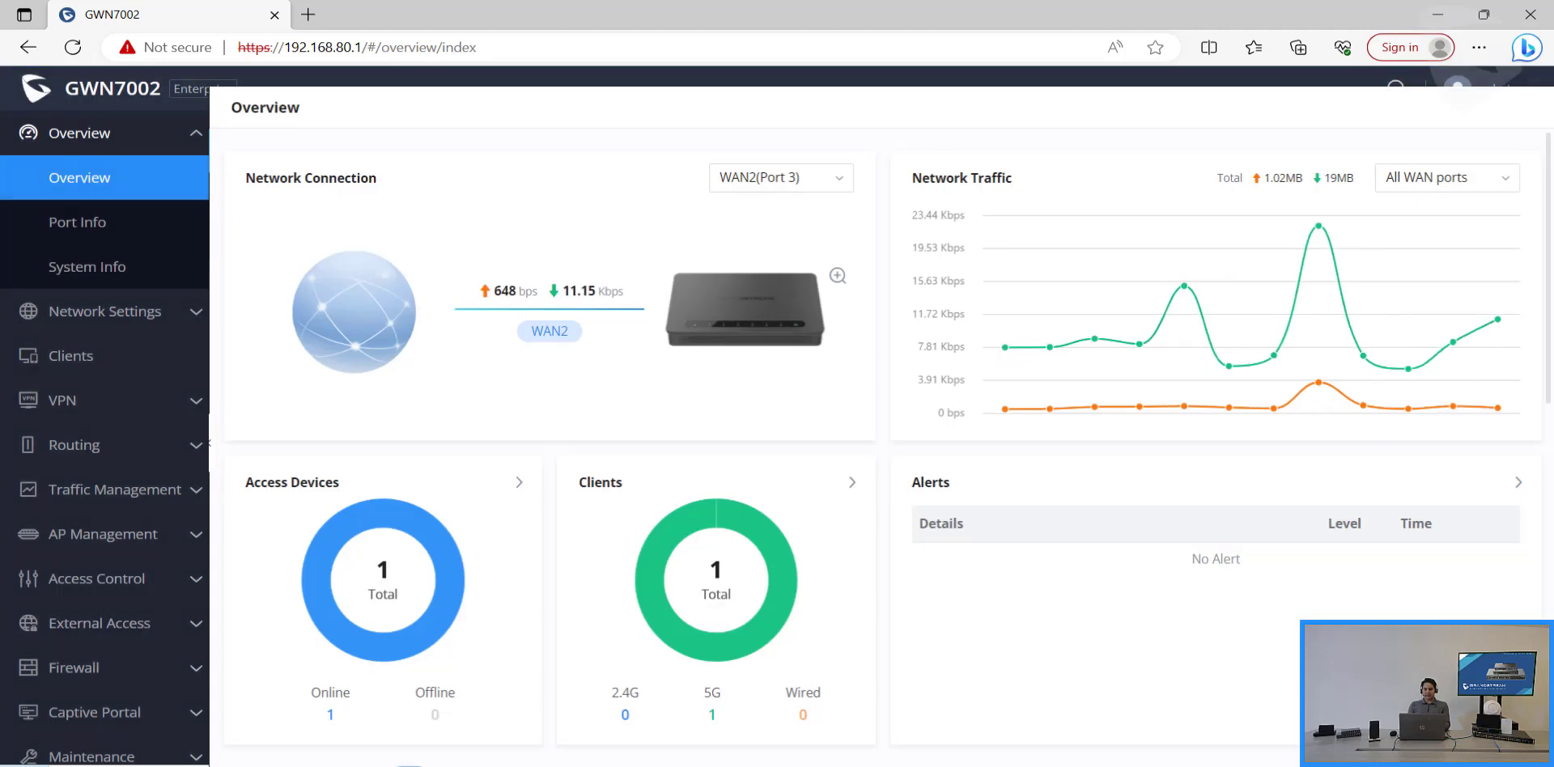
# Step: Switch off Hardware Acceleration on the Network Settings > Network Acceleration page
pyautogui.click(105, 314)
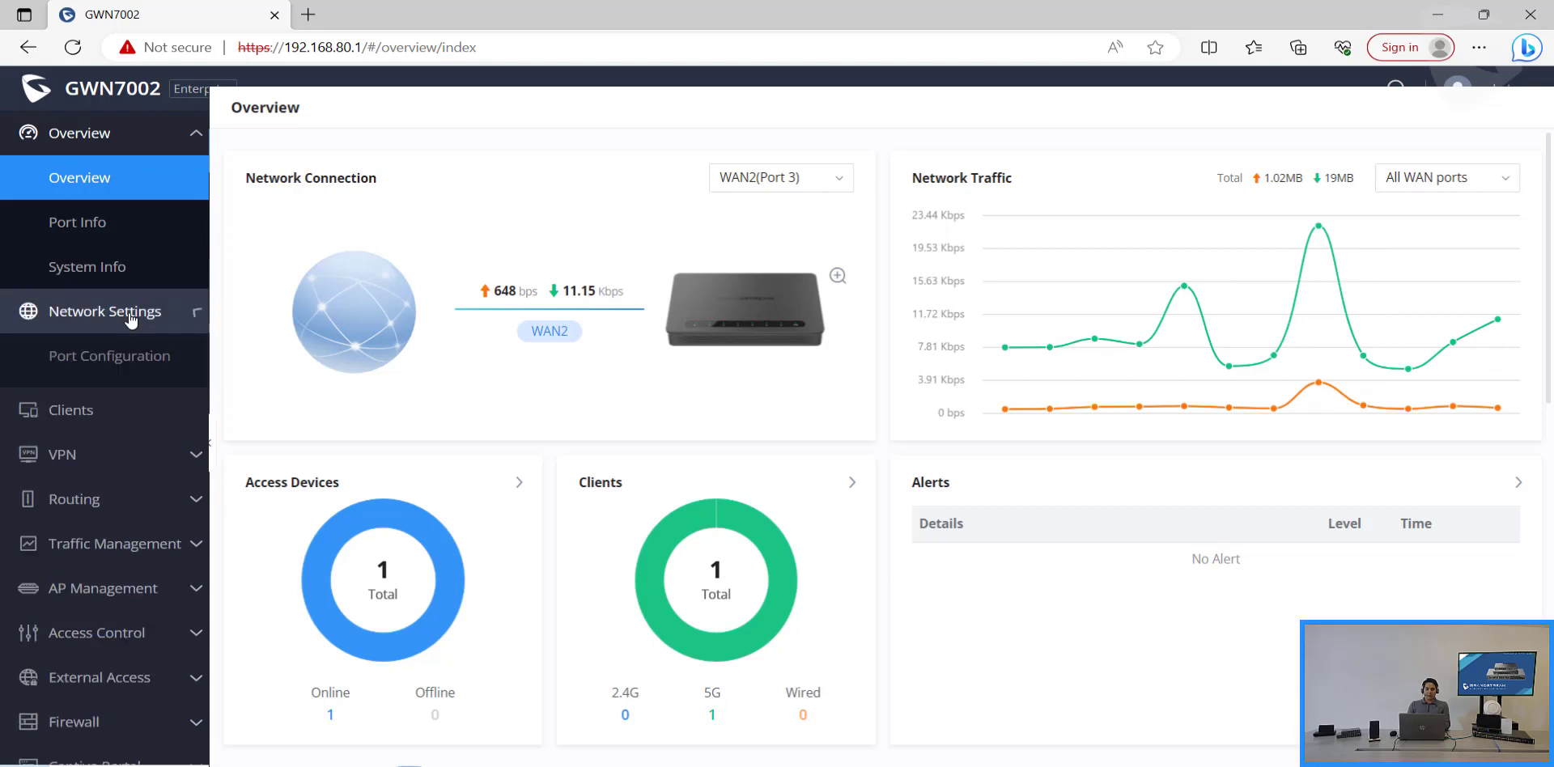
pyautogui.click(161, 491)
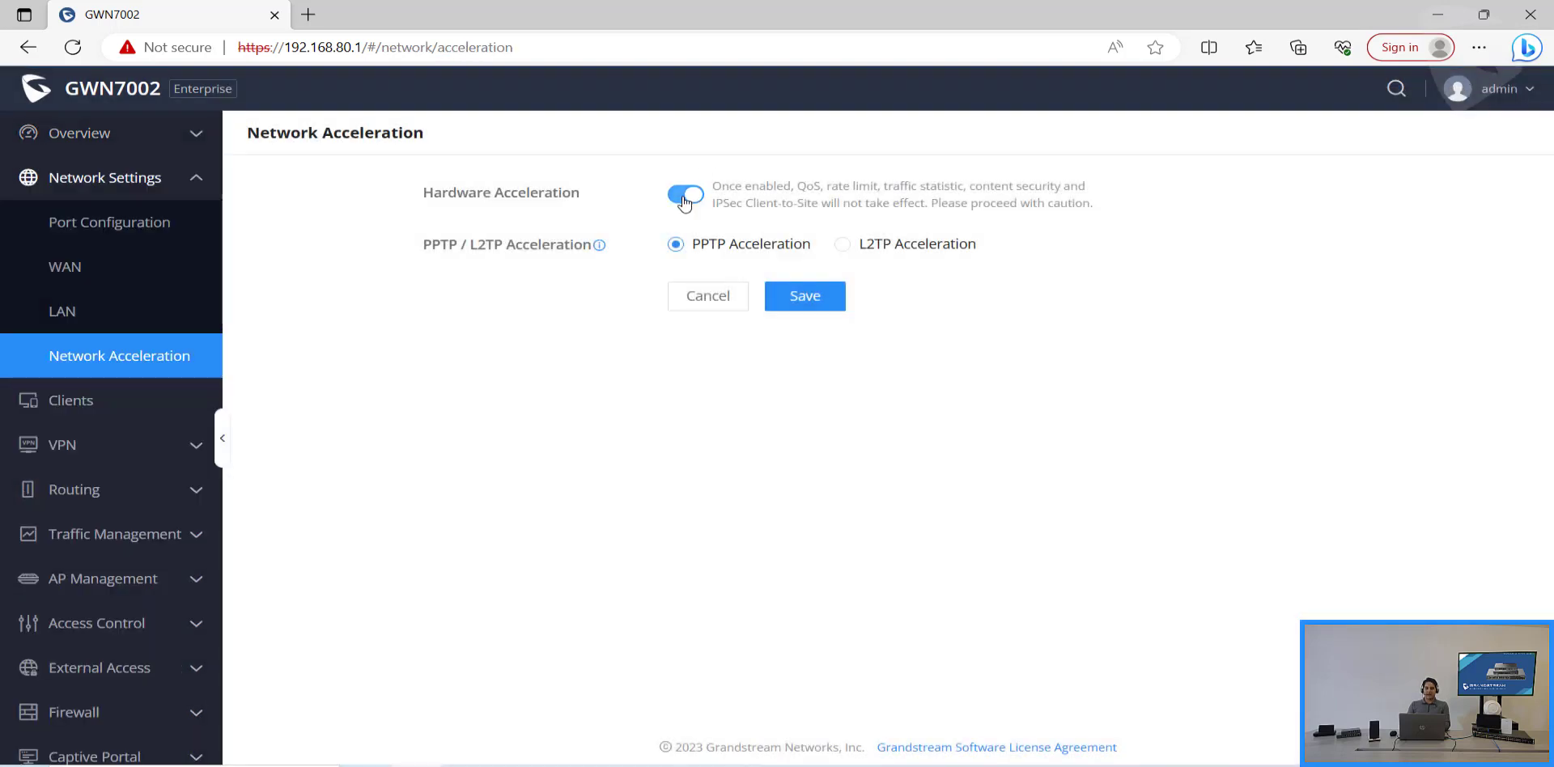
pyautogui.click(684, 196)
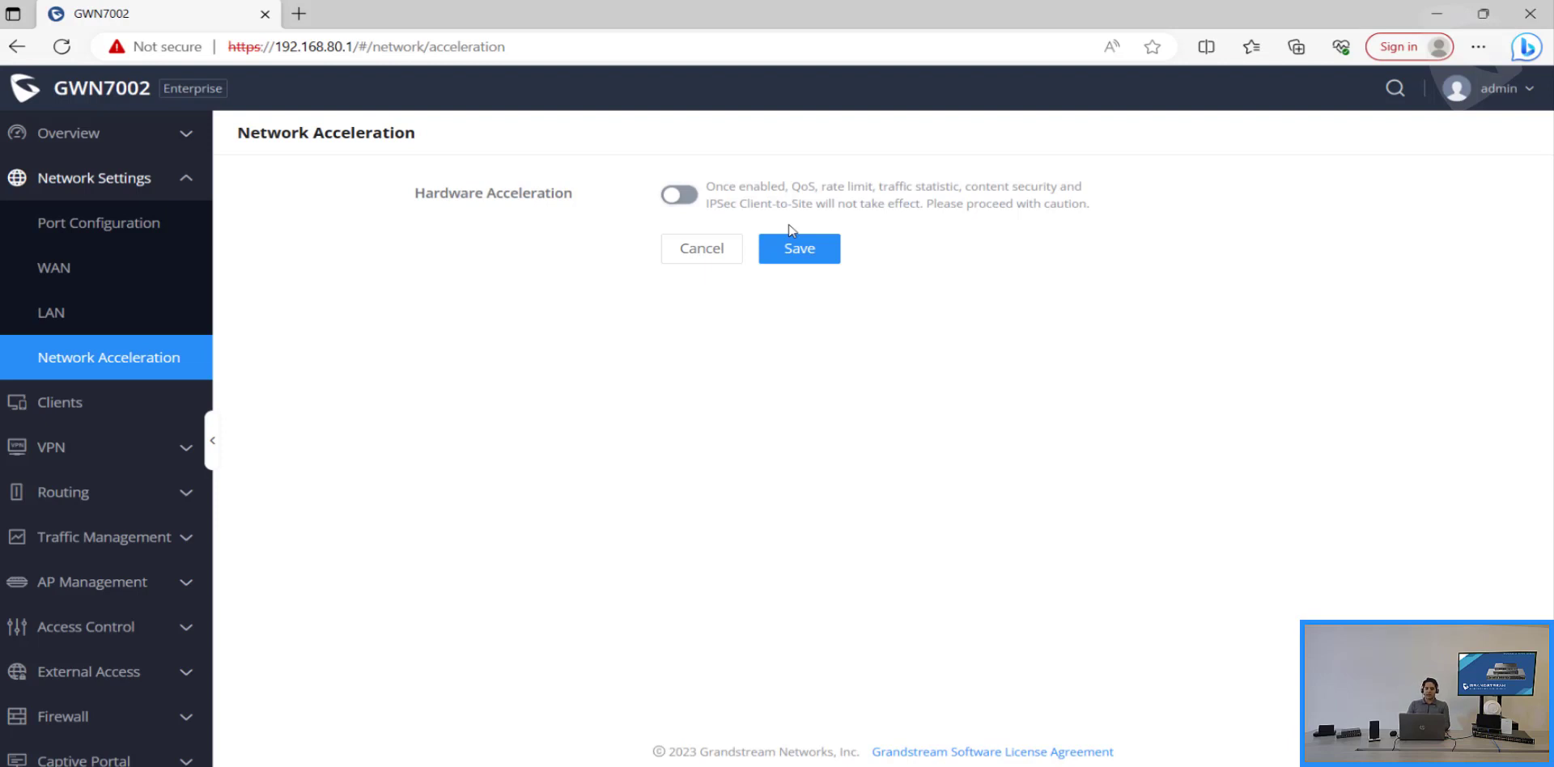
# Step: Save Hardware Acceleration off, then enable and confirm Traffic Identification in Traffic Management Basic Settings
pyautogui.click(811, 249)
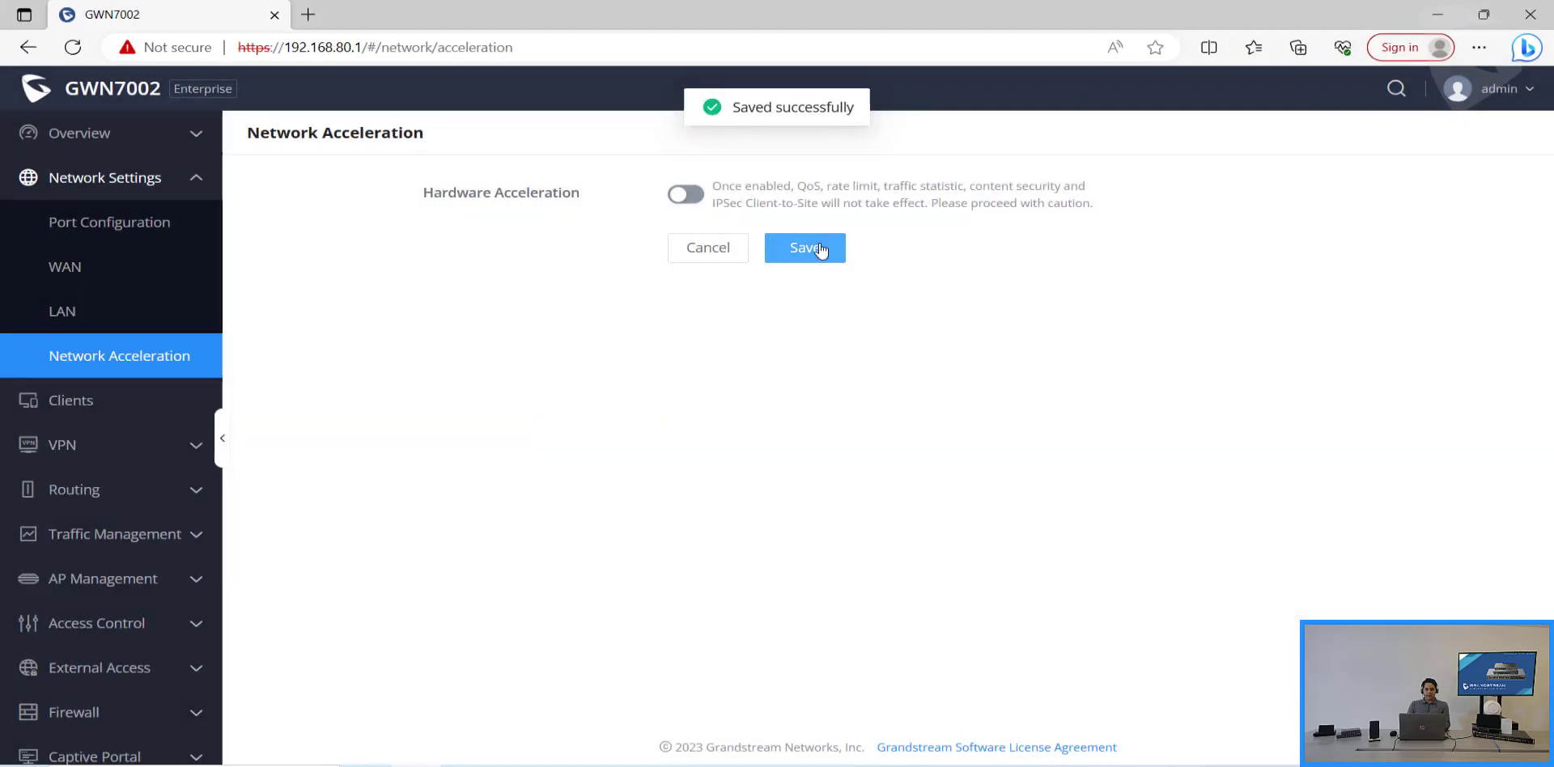
pyautogui.click(121, 547)
pyautogui.click(126, 581)
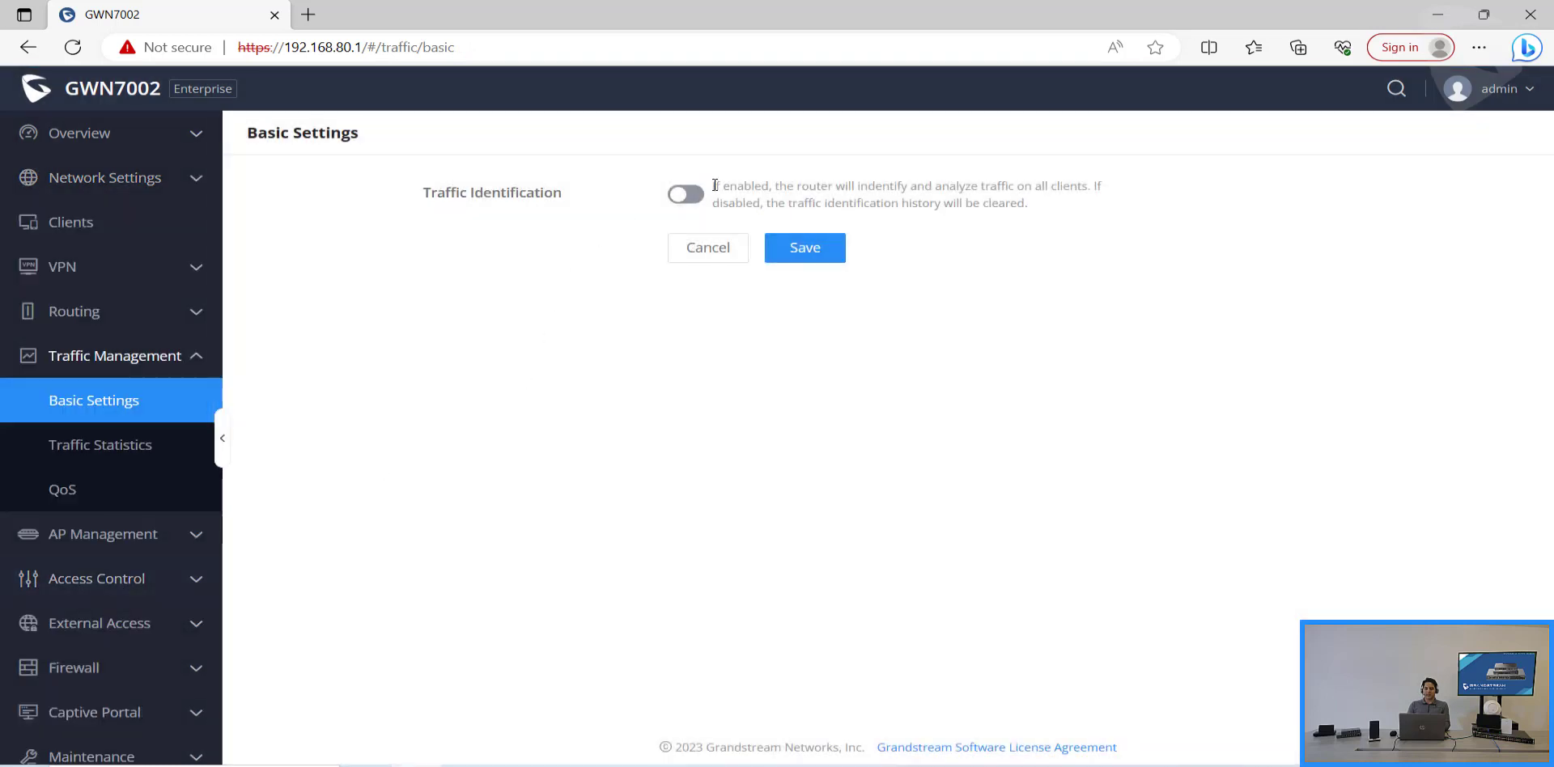
pyautogui.click(699, 201)
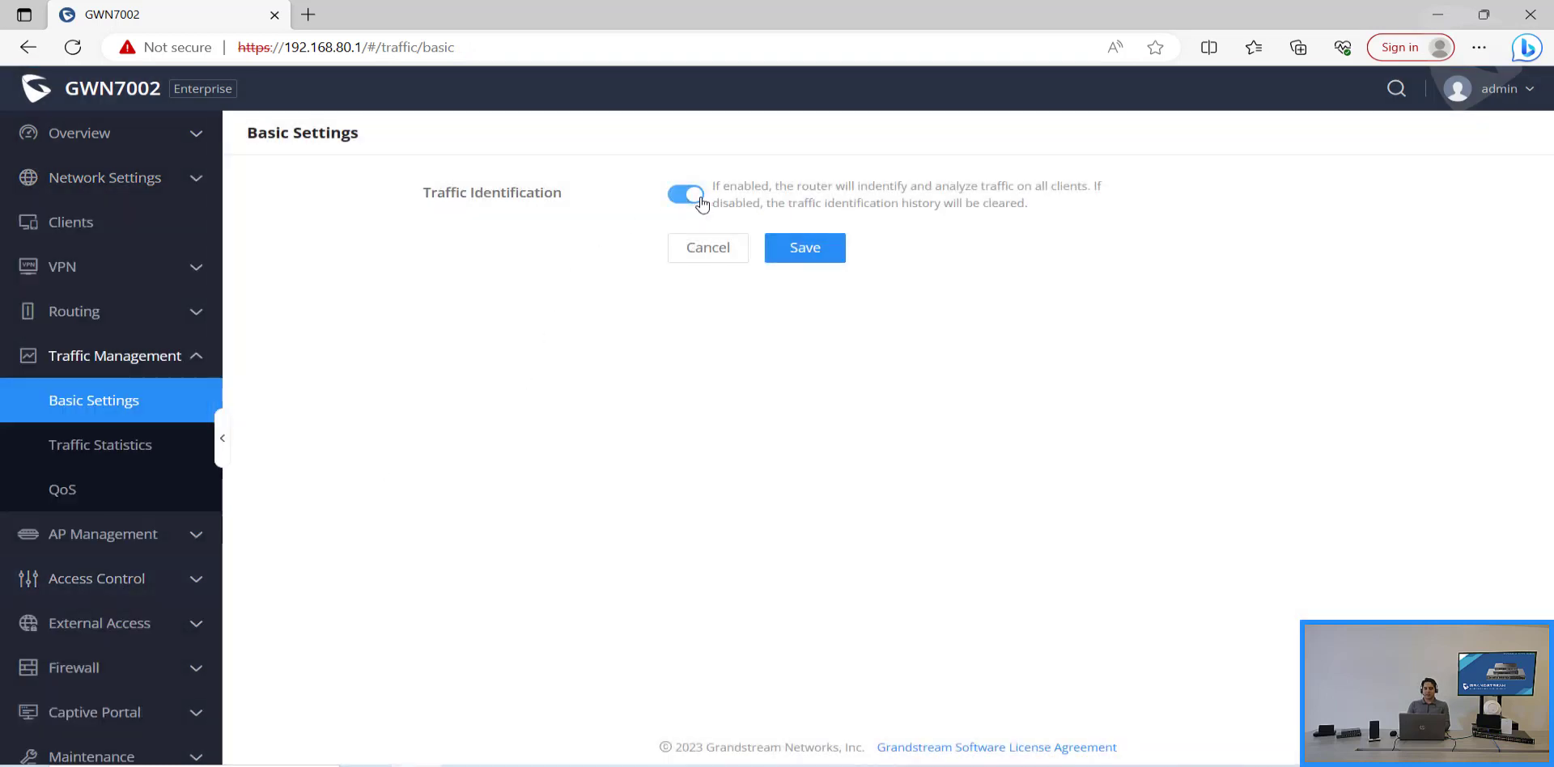
pyautogui.click(805, 250)
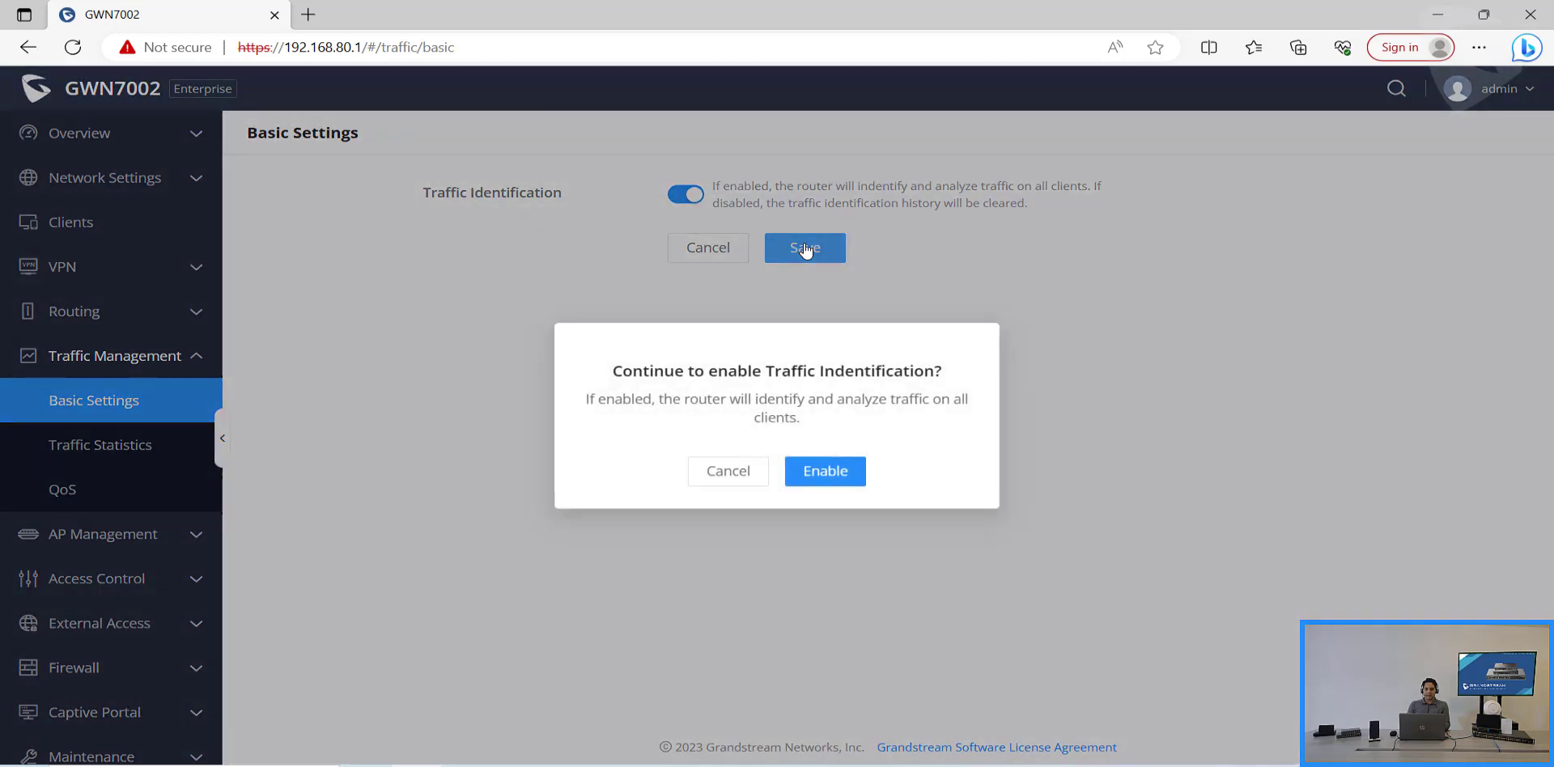
pyautogui.click(842, 476)
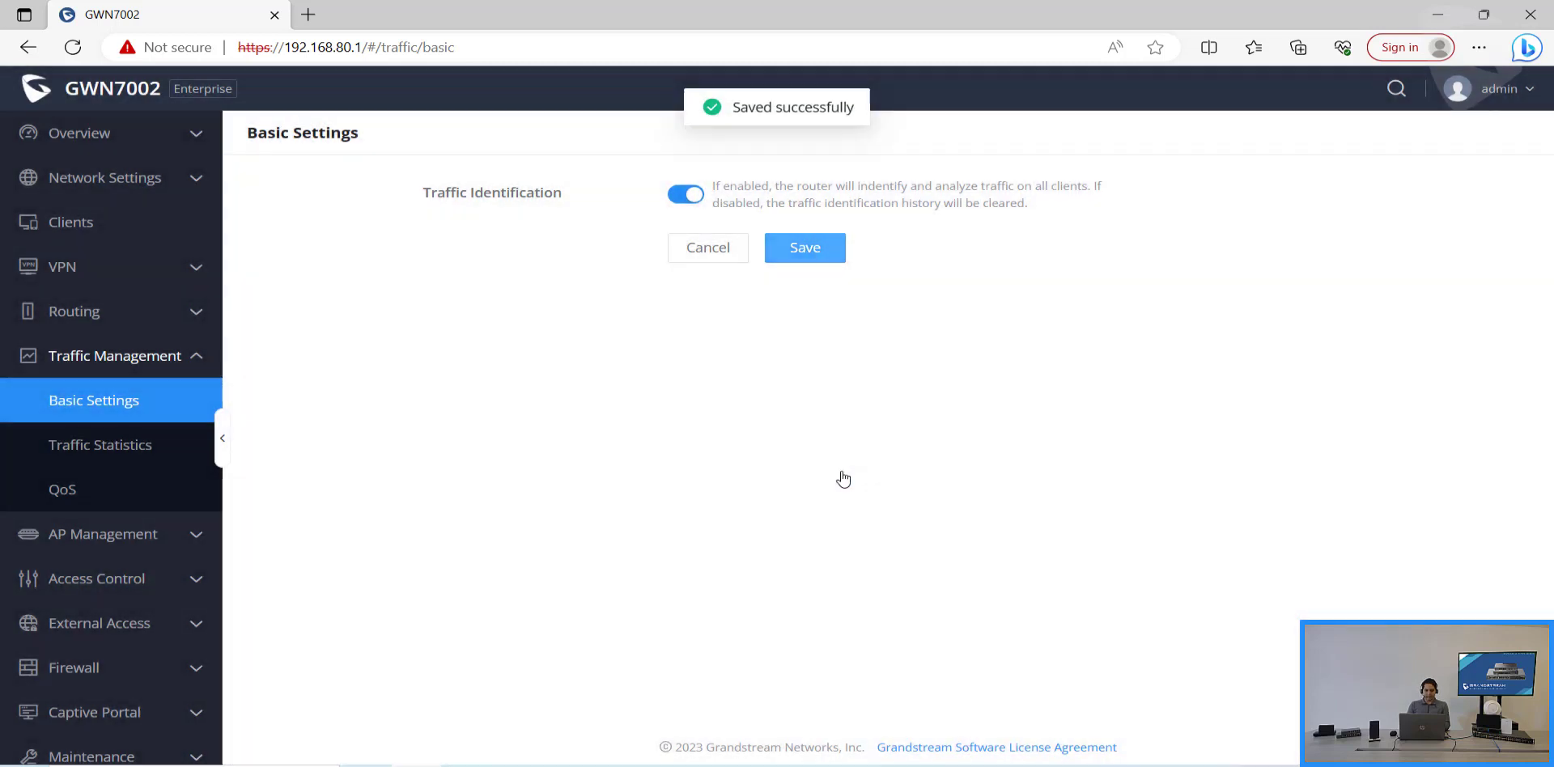
# Step: Add a Firewall inbound traffic rule named 'Block Youtube' with Protocol Type All
pyautogui.click(122, 668)
pyautogui.scroll(-2, 129, 665)
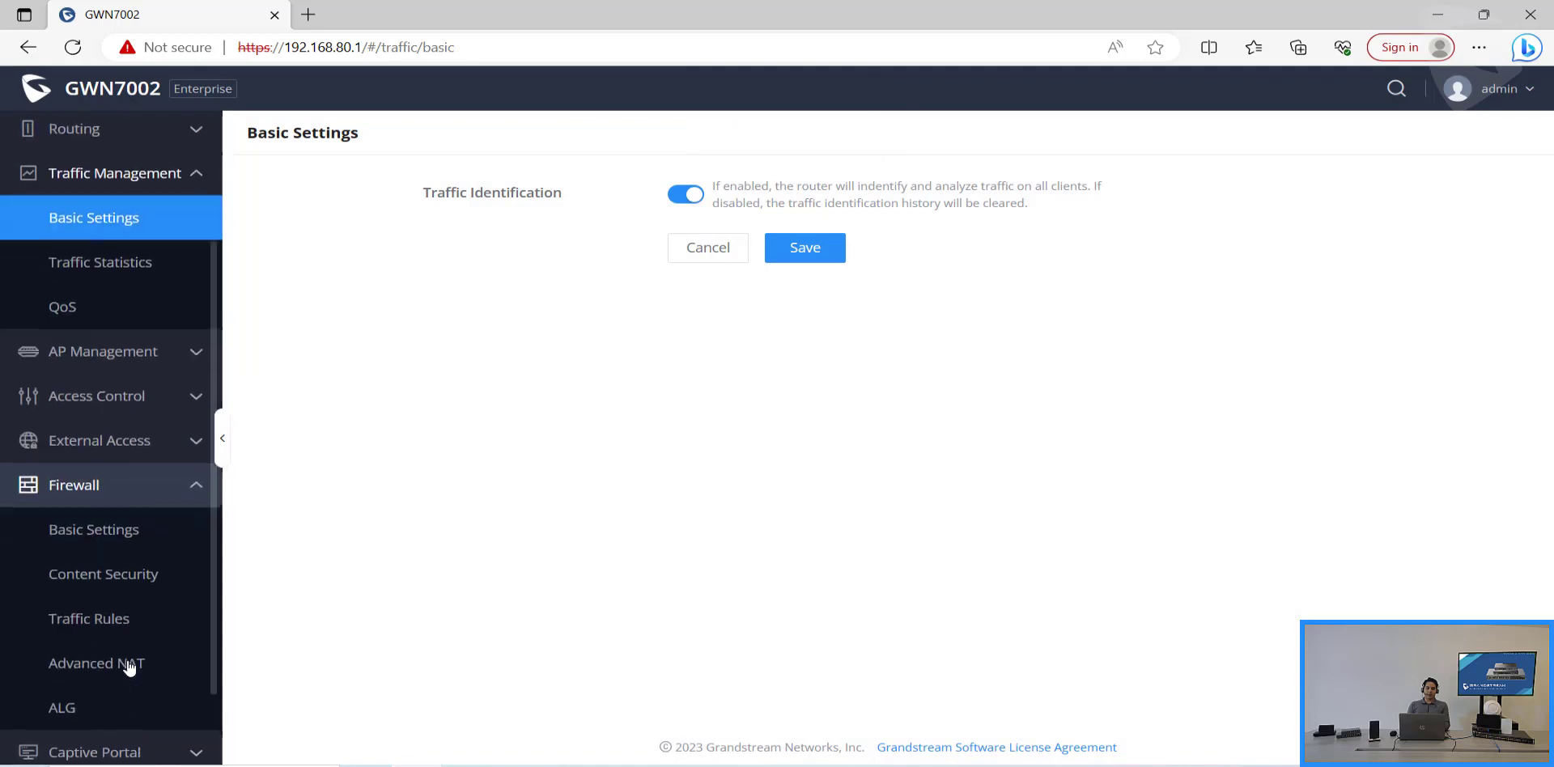
pyautogui.click(136, 617)
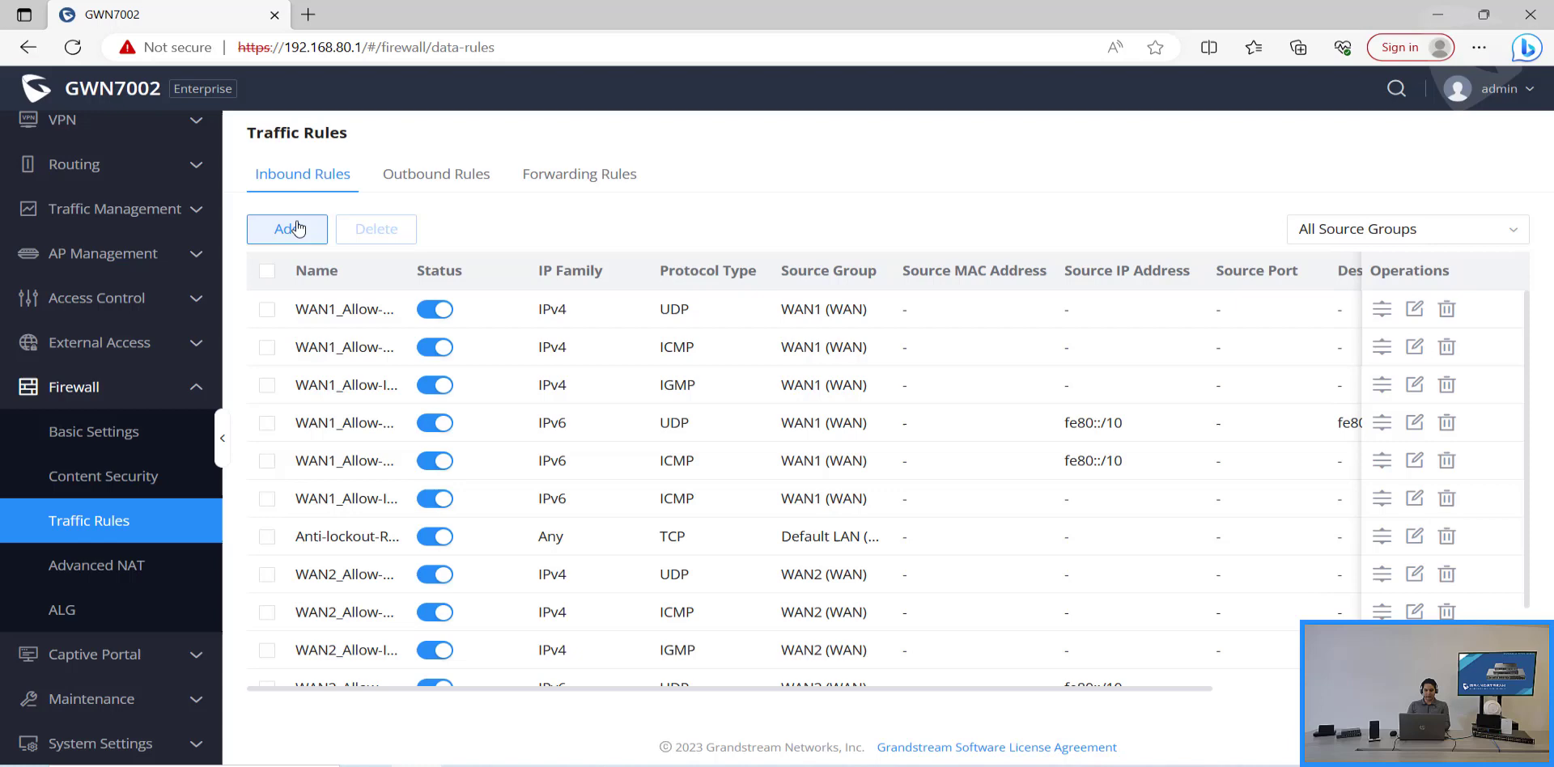
pyautogui.click(298, 229)
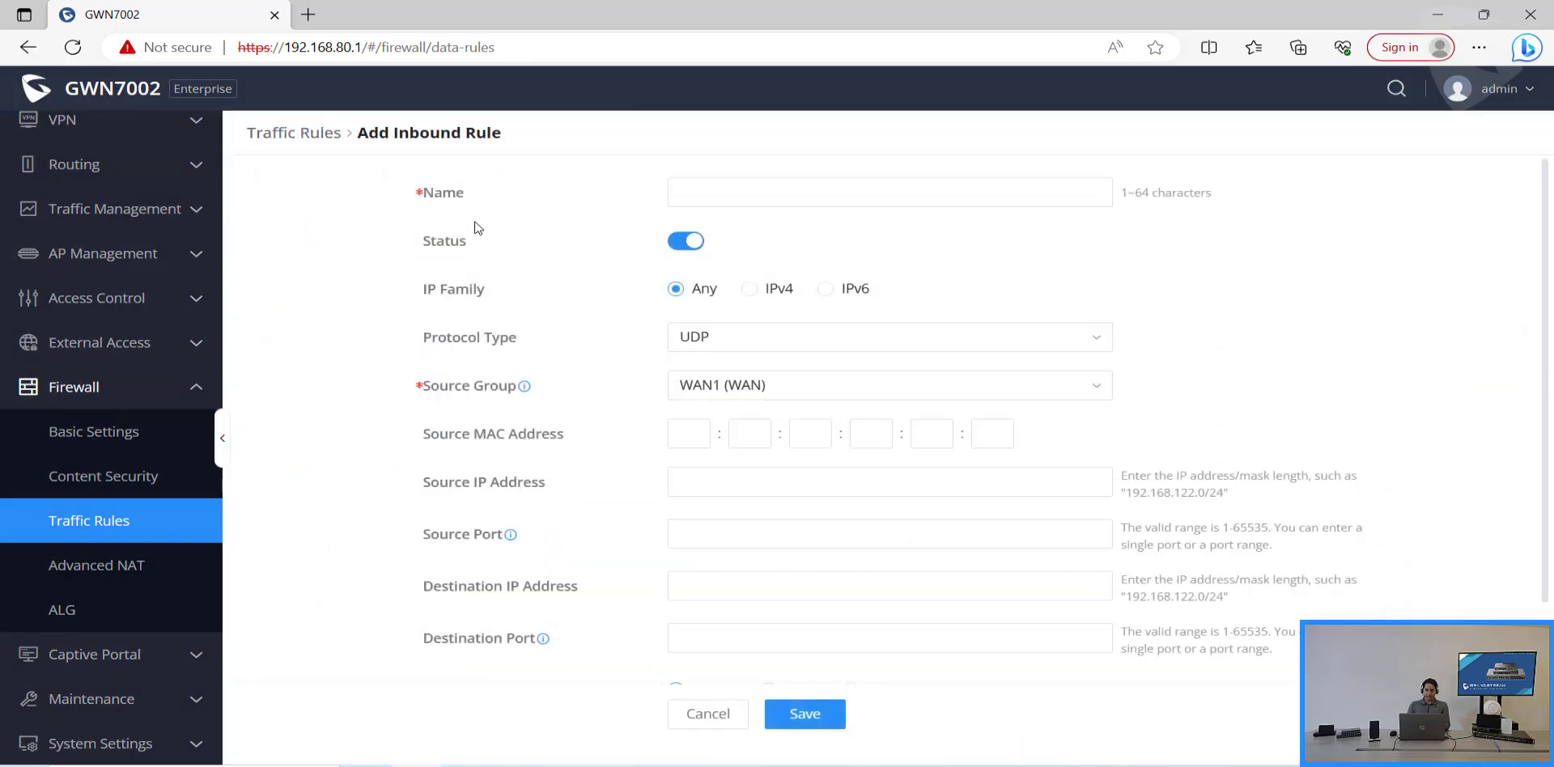
pyautogui.click(742, 192)
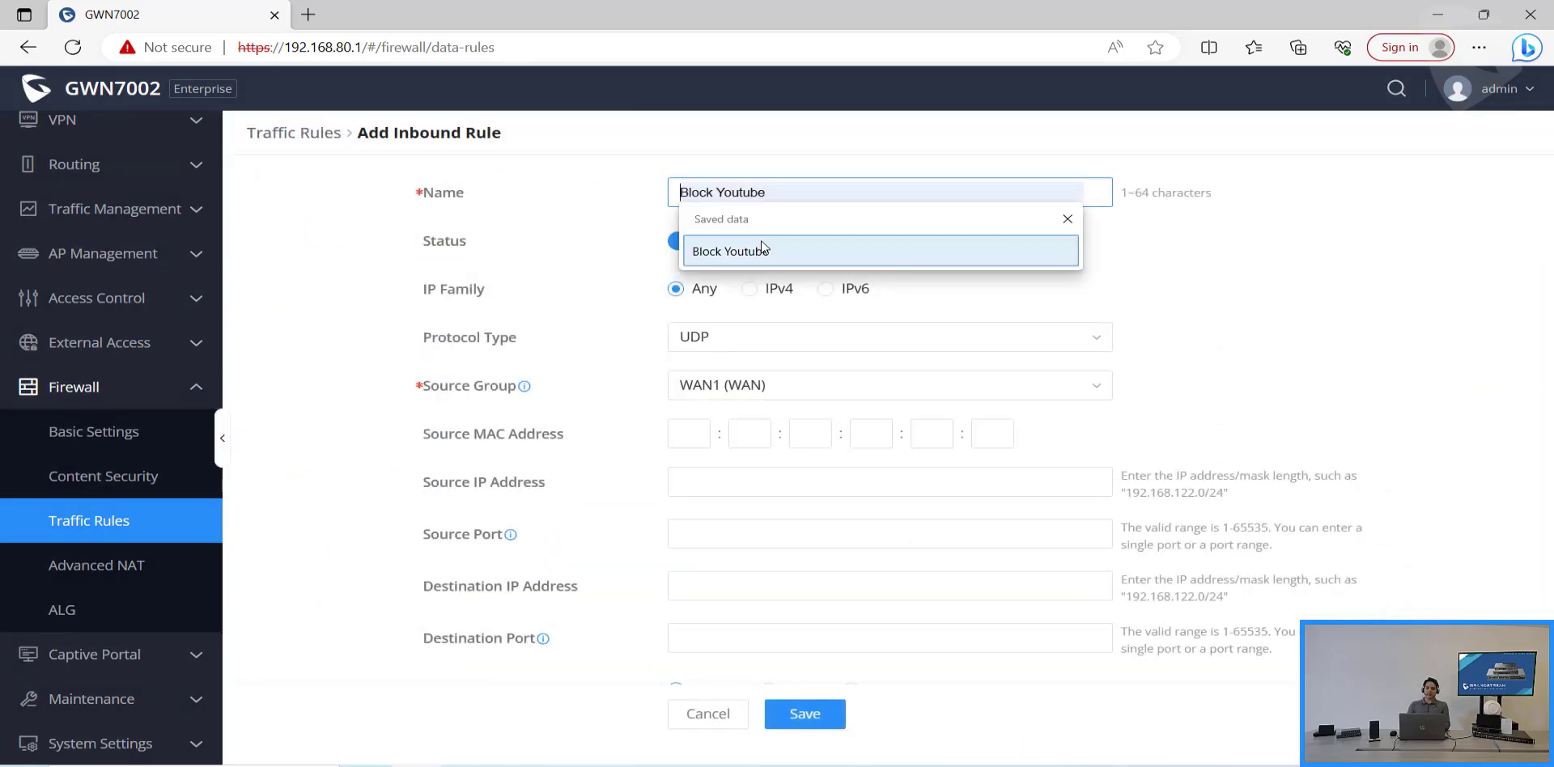
pyautogui.click(761, 250)
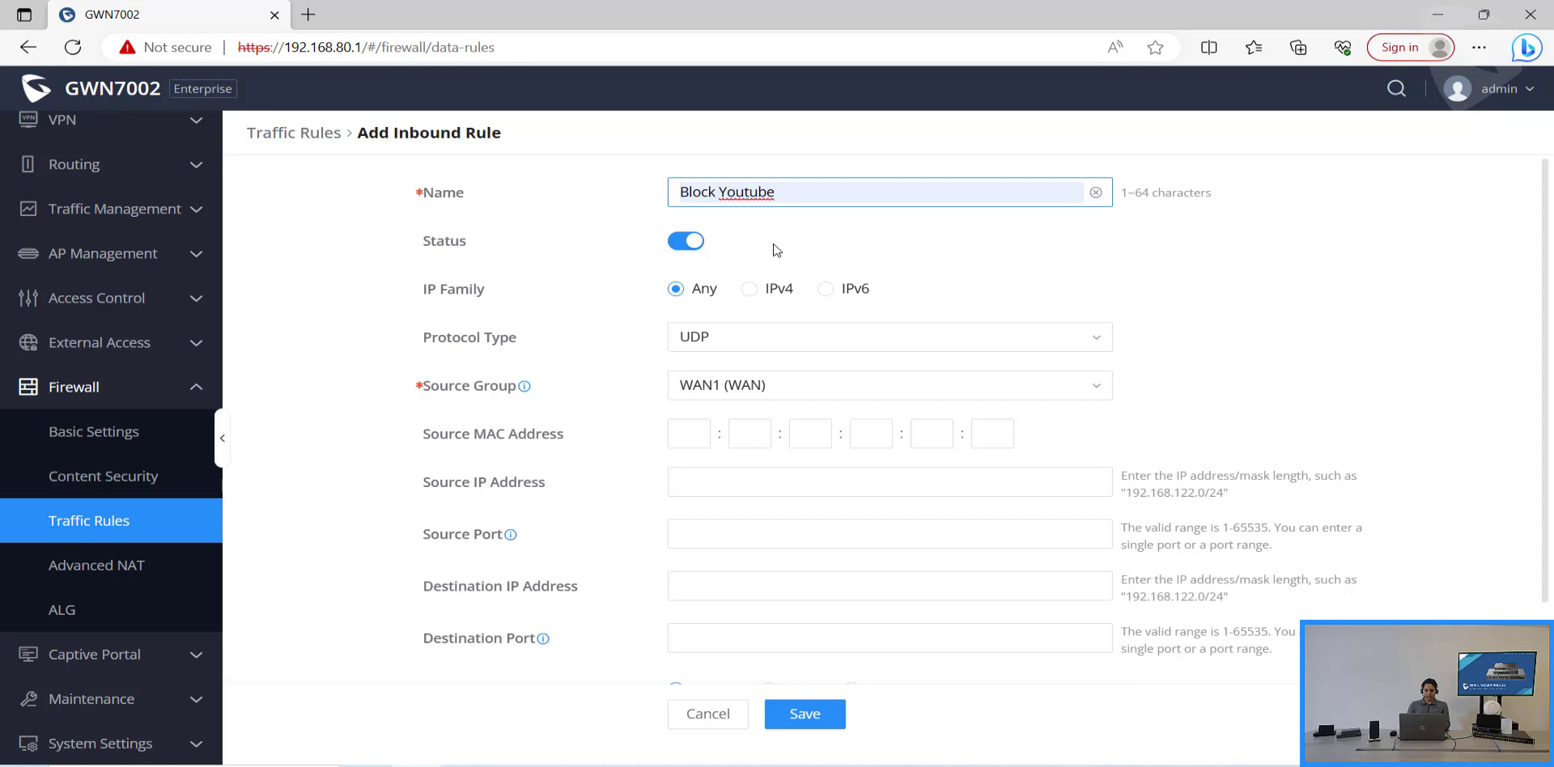
pyautogui.click(818, 351)
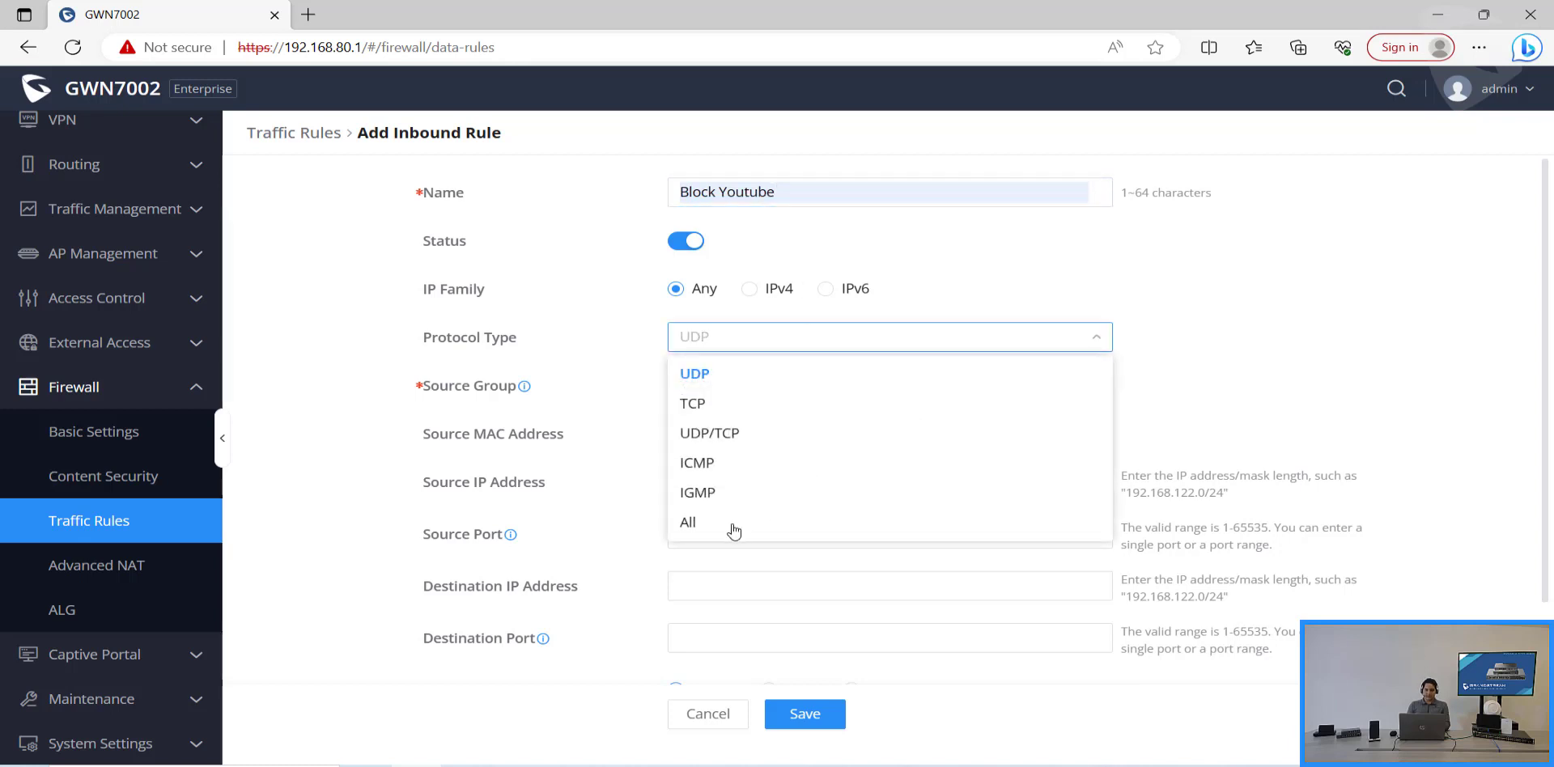
pyautogui.click(733, 525)
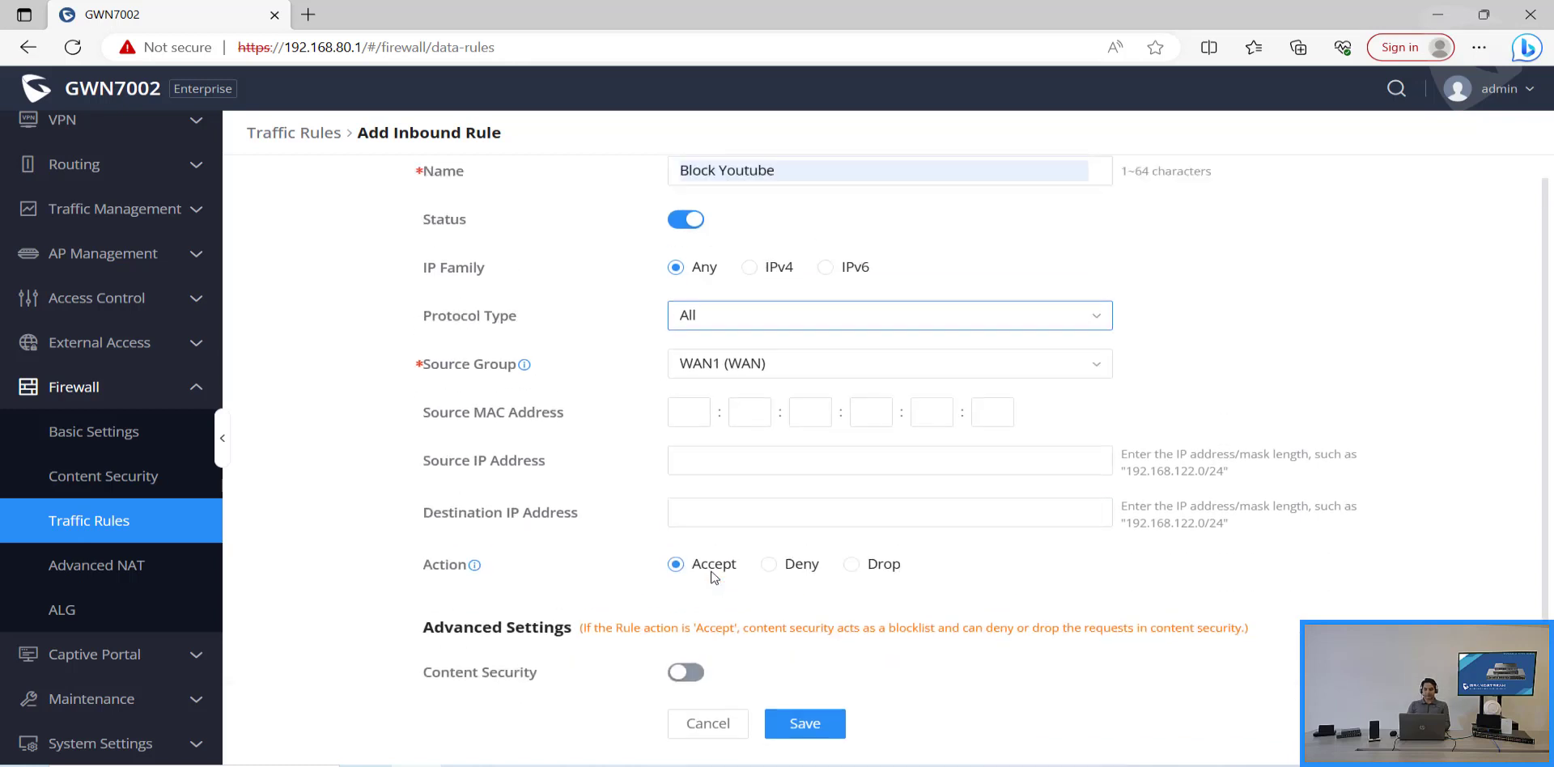
# Step: Enable Content Security on the Block Youtube rule, keeping the action at Drop
pyautogui.scroll(-1, 688, 634)
pyautogui.click(688, 628)
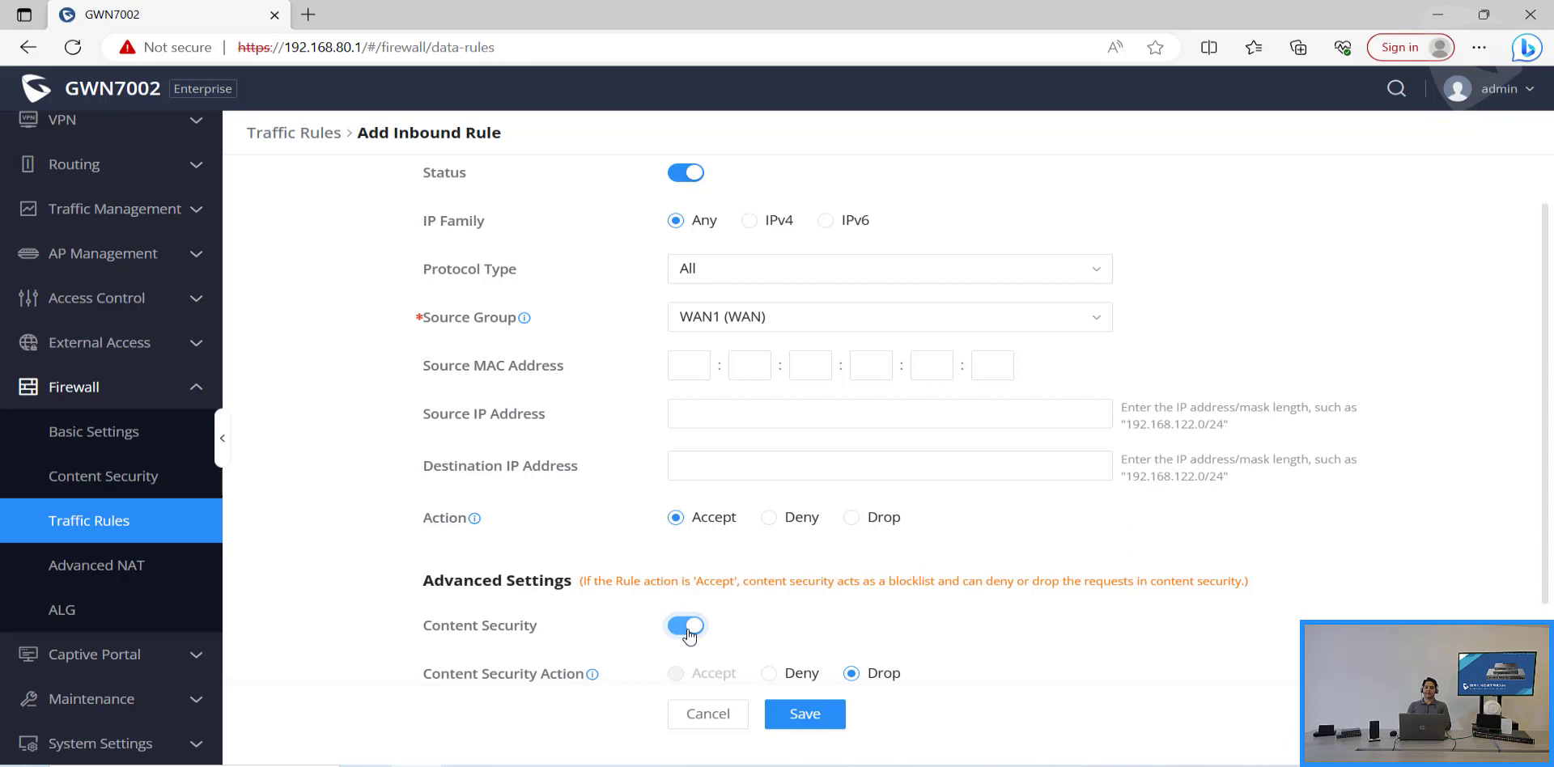
pyautogui.scroll(-3, 696, 631)
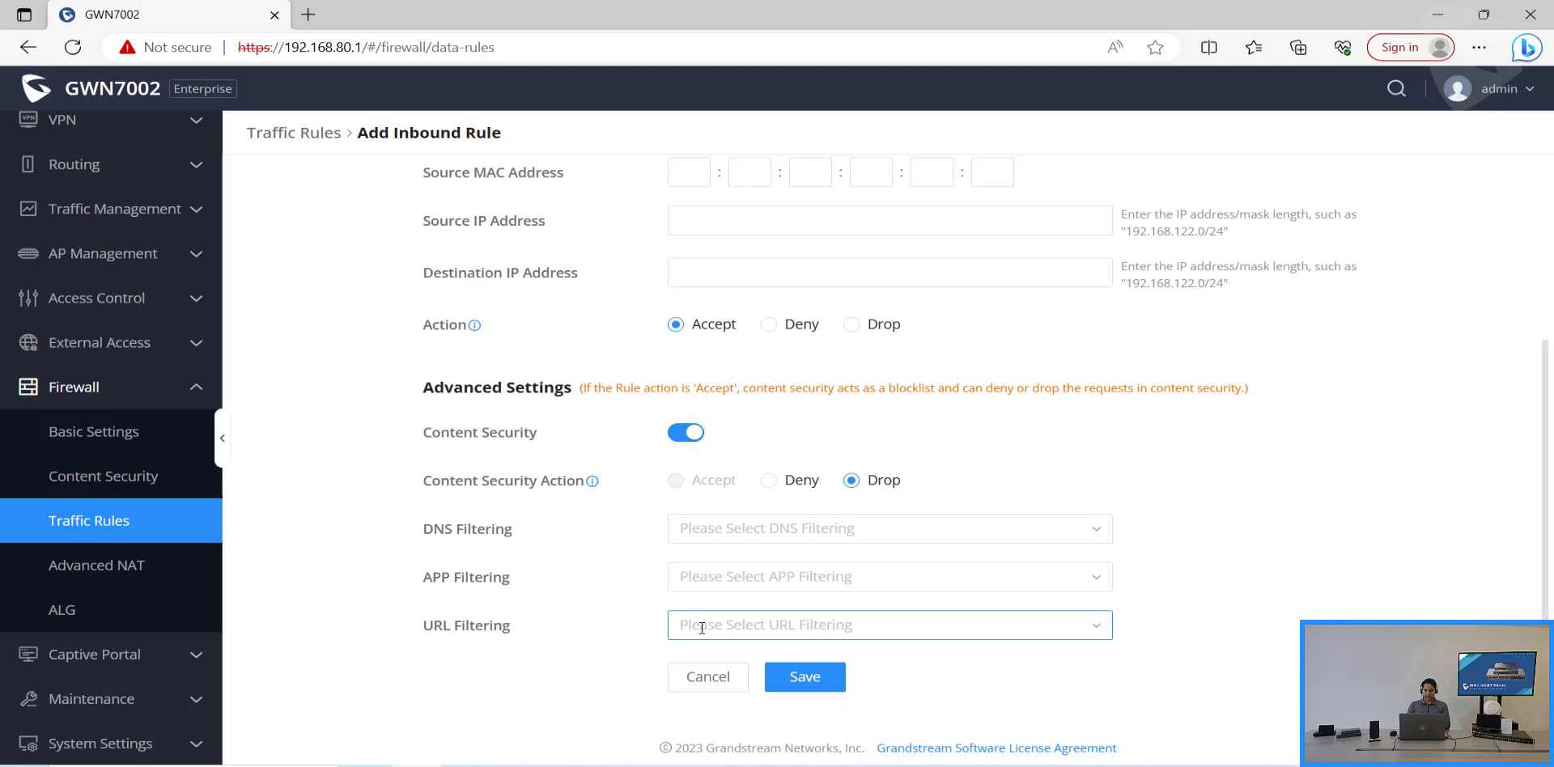
# Step: Create and save a DNS filter 'Block Youtube' that filters youtube.com
pyautogui.click(794, 531)
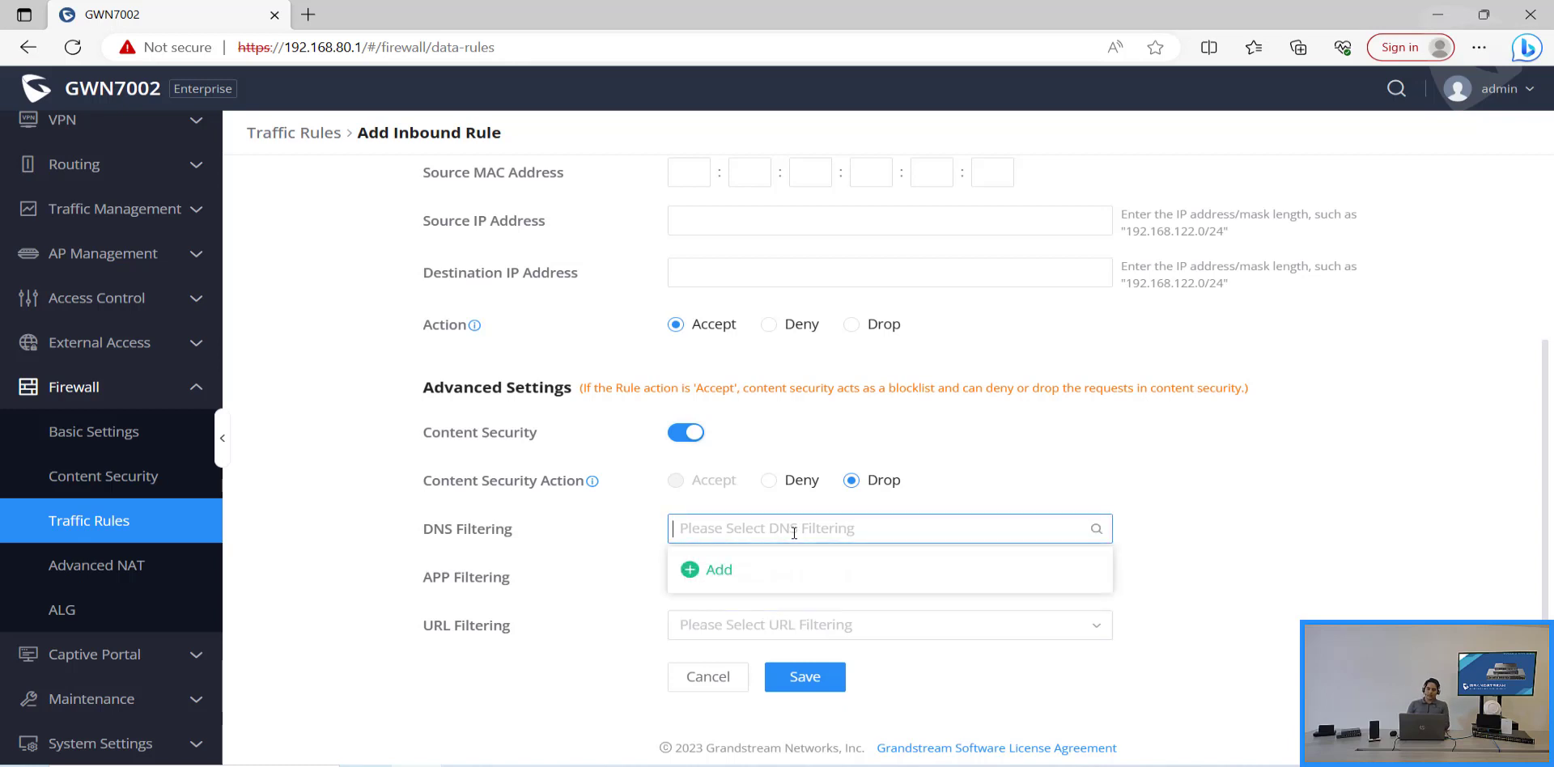
pyautogui.click(780, 578)
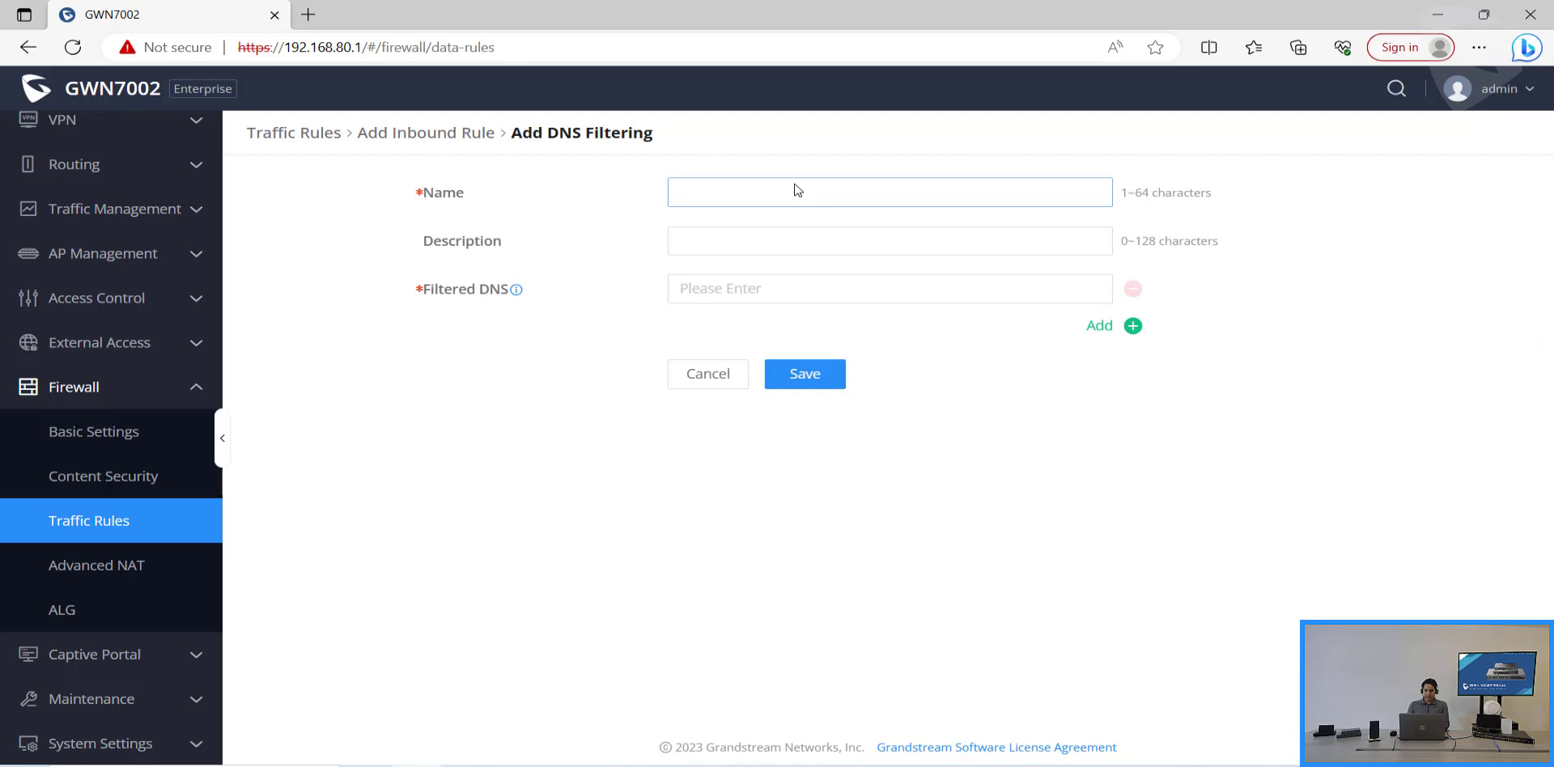
pyautogui.click(799, 191)
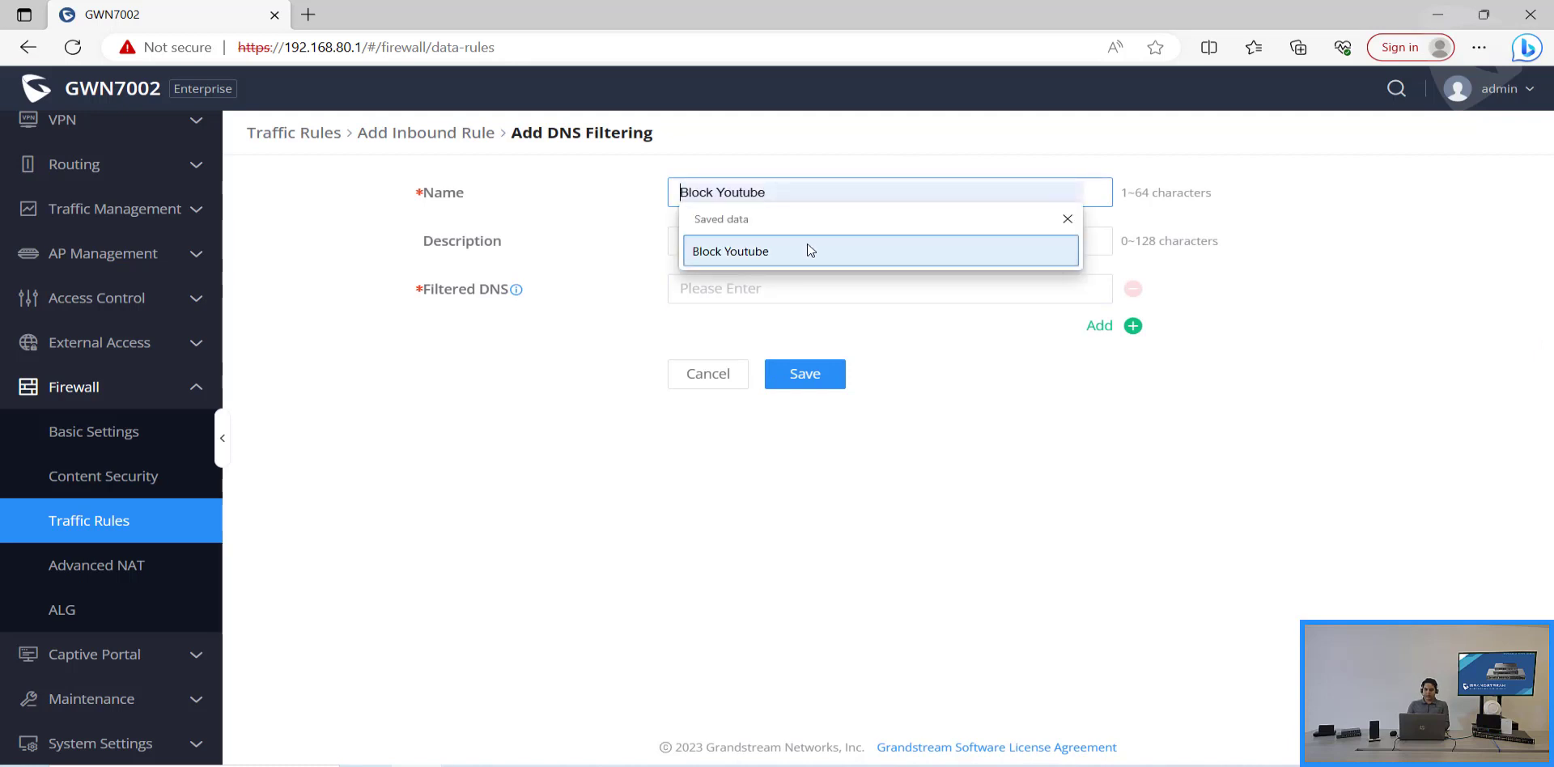
pyautogui.click(809, 251)
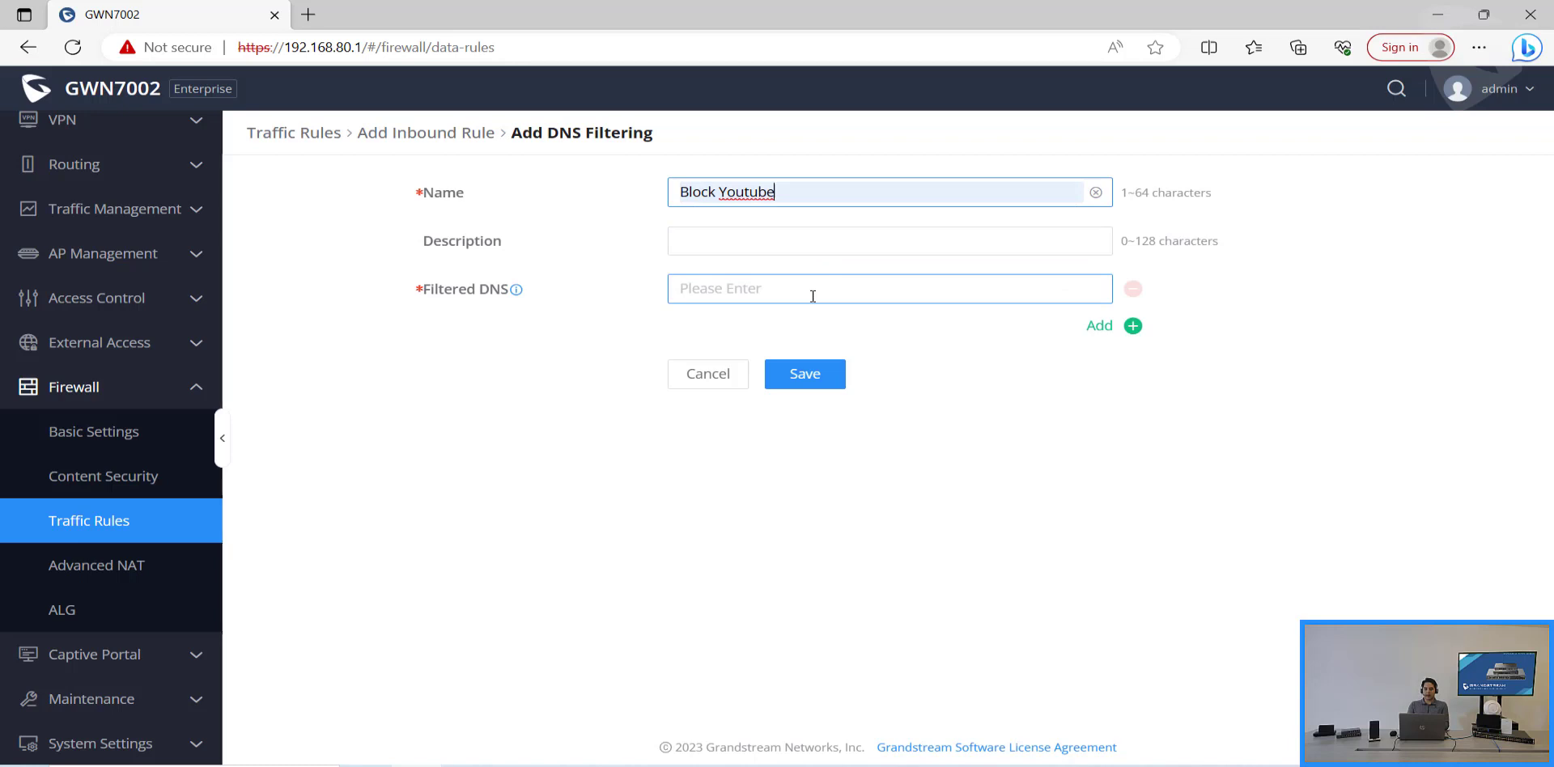
pyautogui.press('Tab')
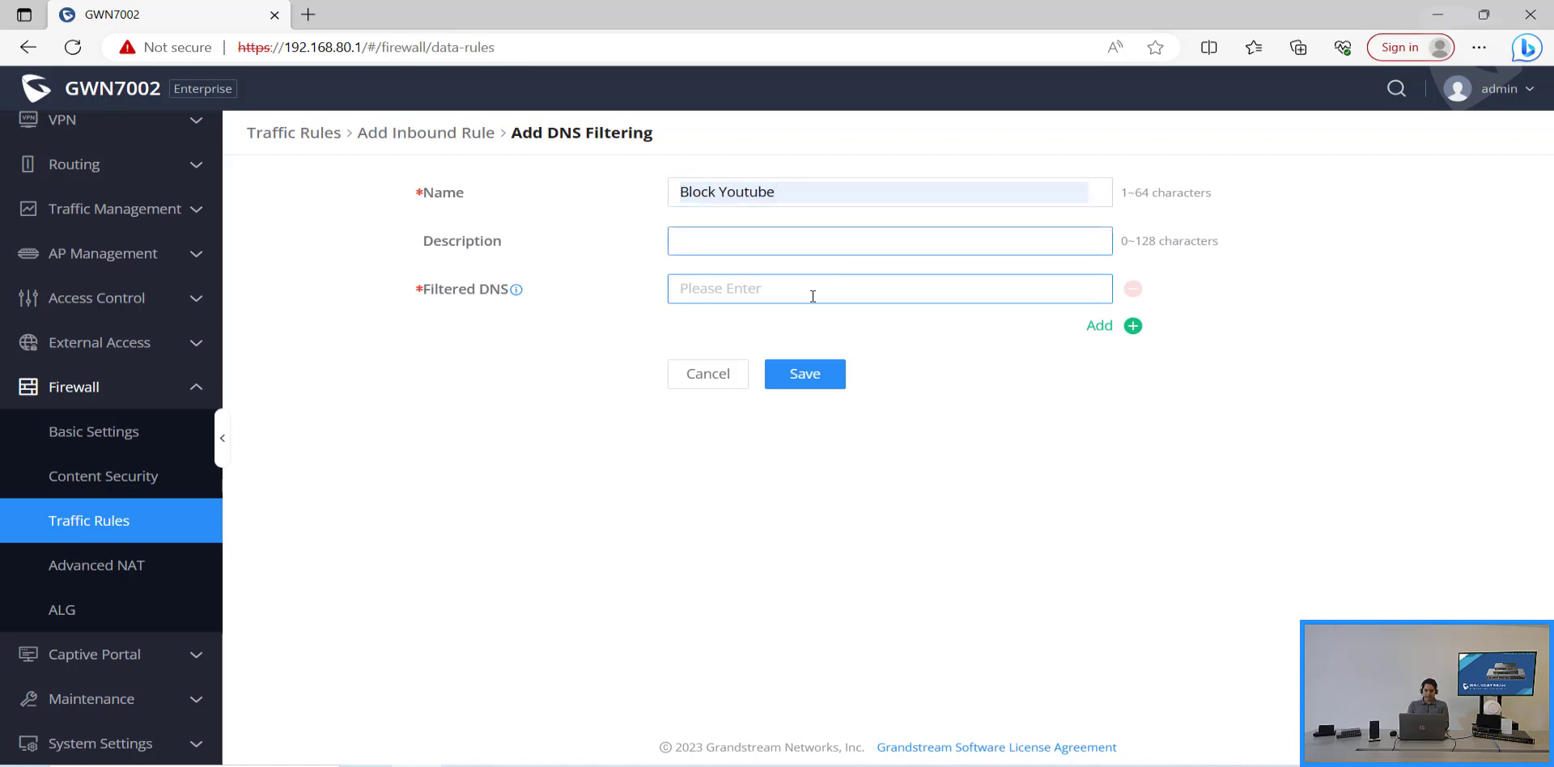
pyautogui.press('Tab')
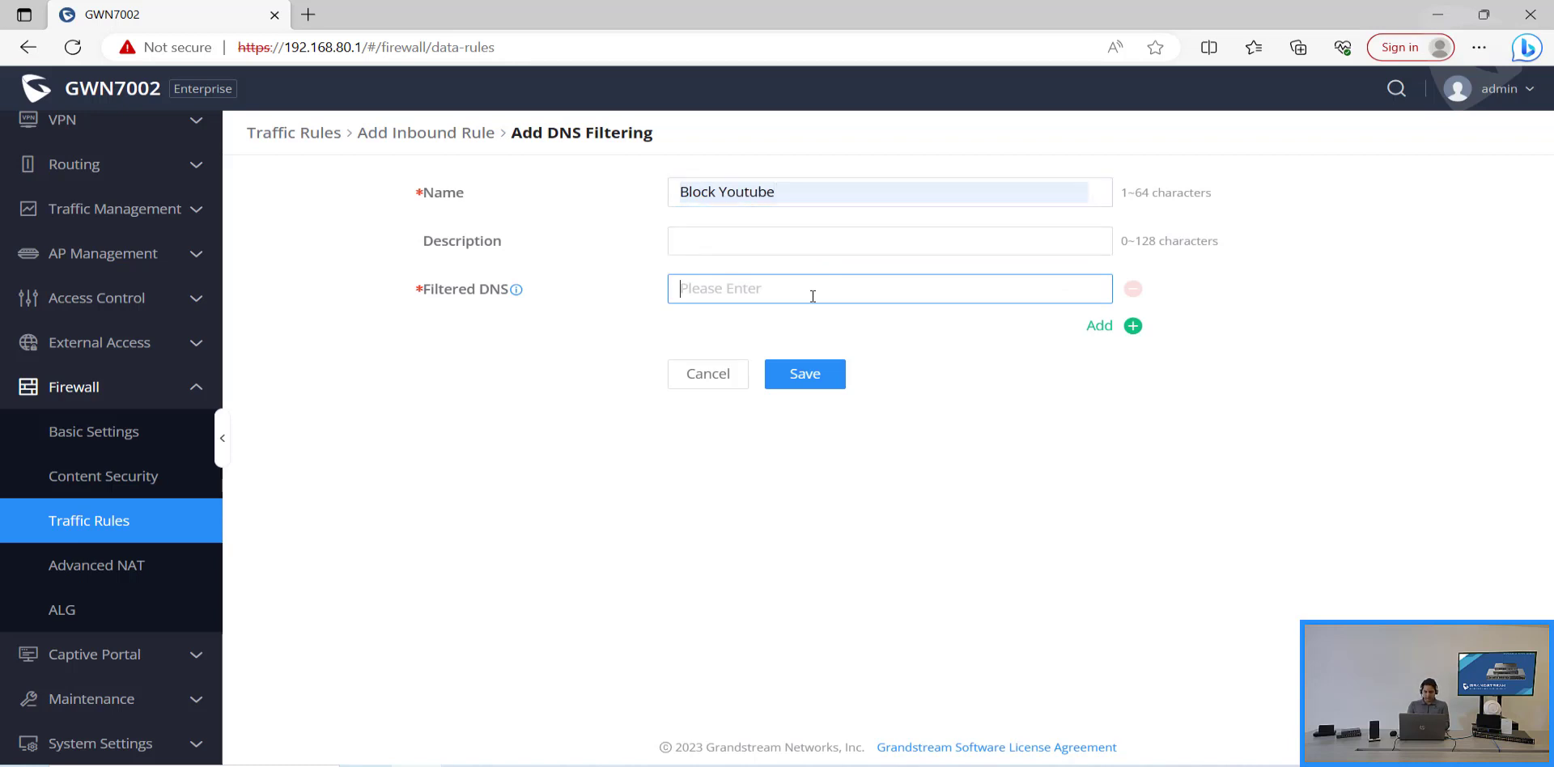
pyautogui.write('youtub')
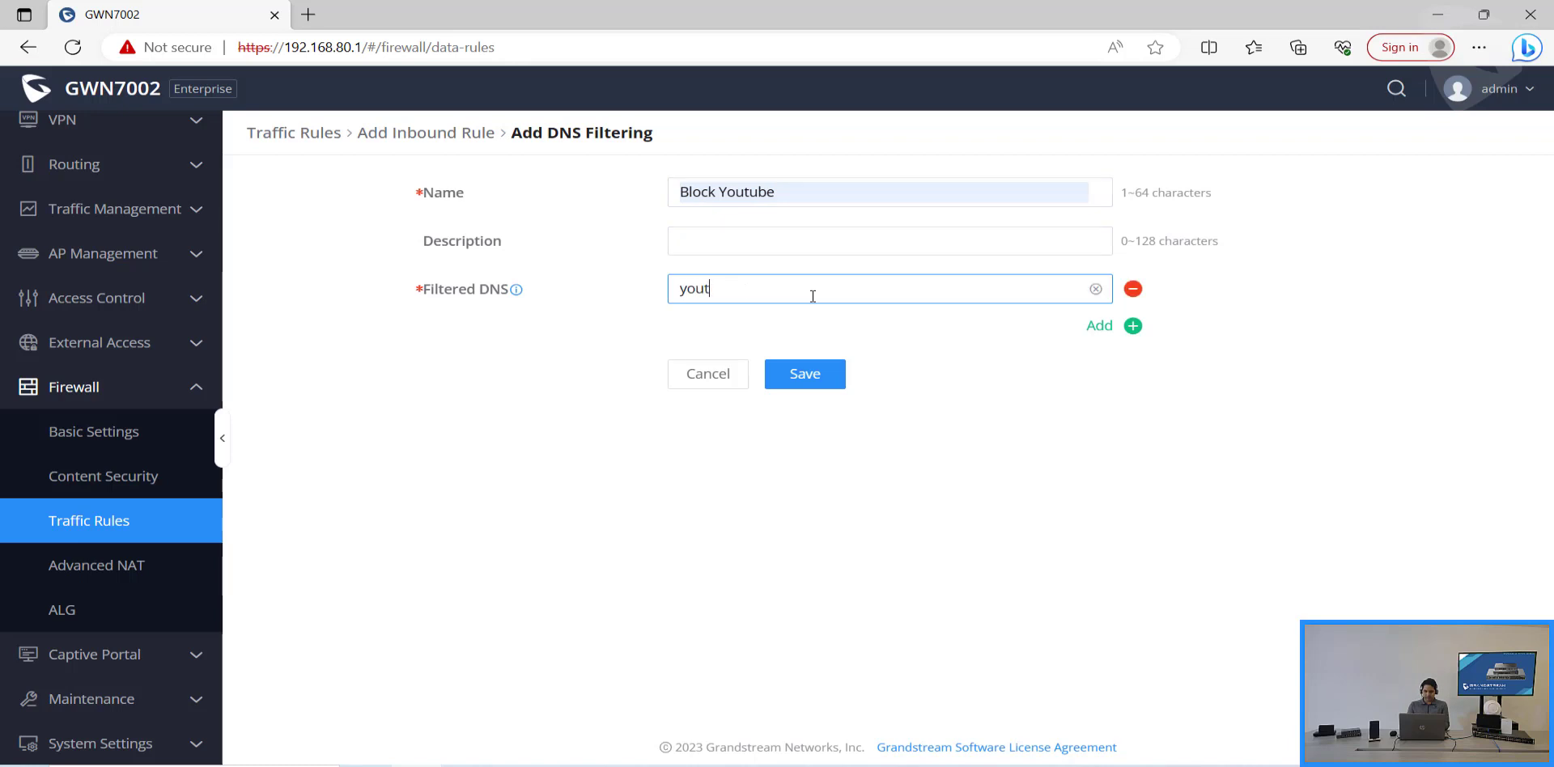
pyautogui.write('e.com')
pyautogui.click(806, 378)
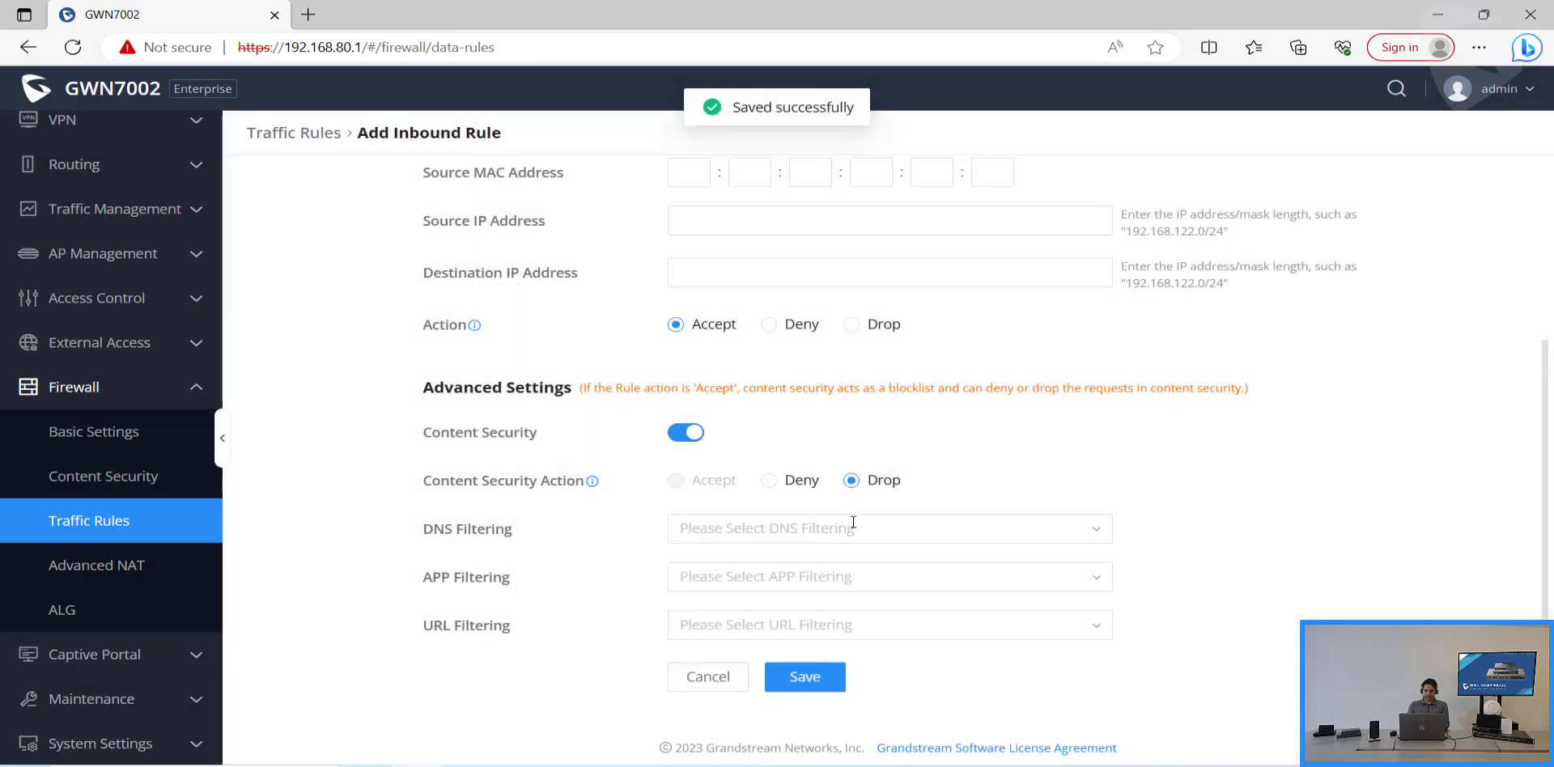
# Step: Apply the Block Youtube DNS filter to the inbound rule
pyautogui.click(878, 530)
pyautogui.click(863, 570)
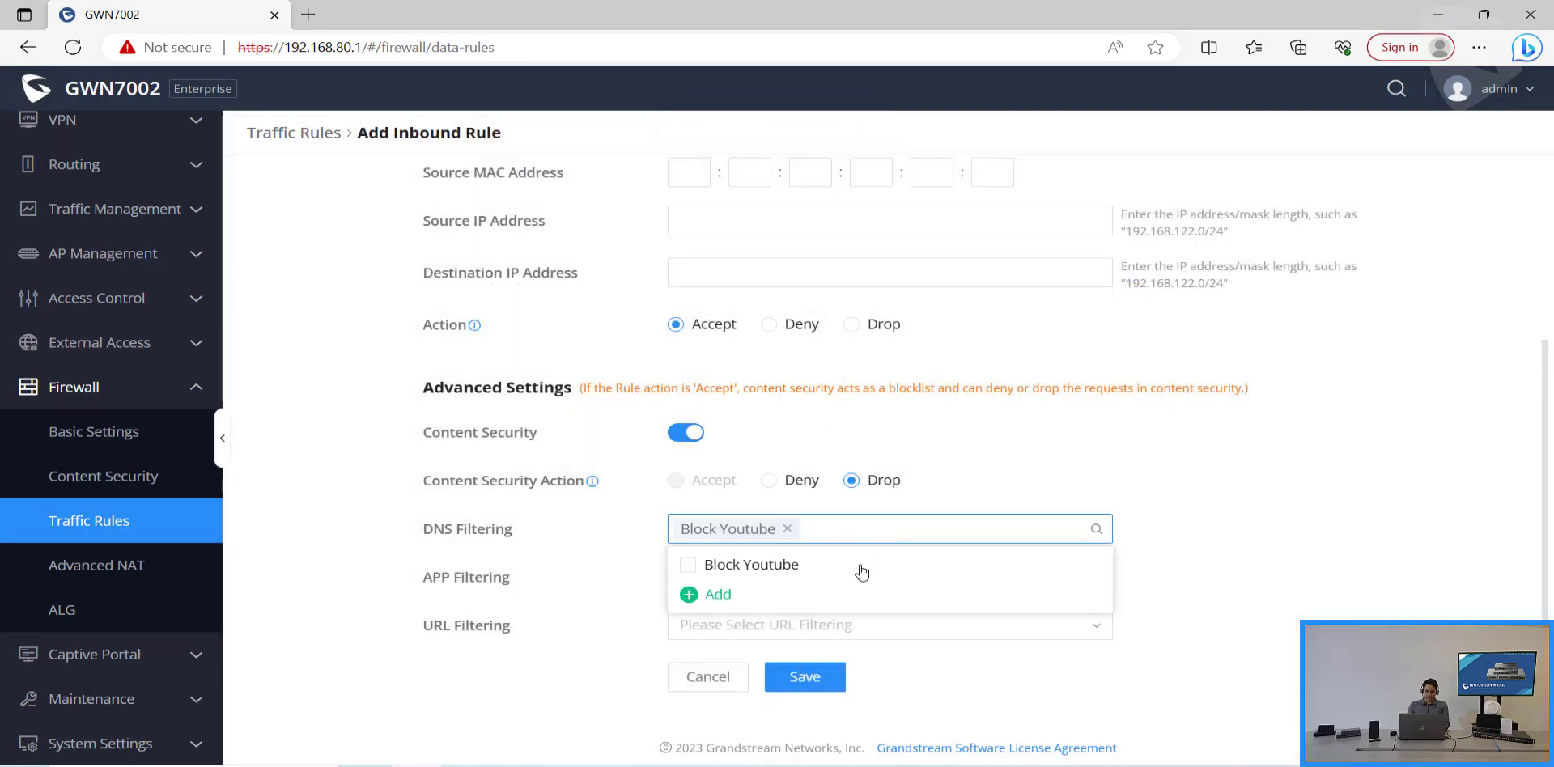
pyautogui.click(1201, 558)
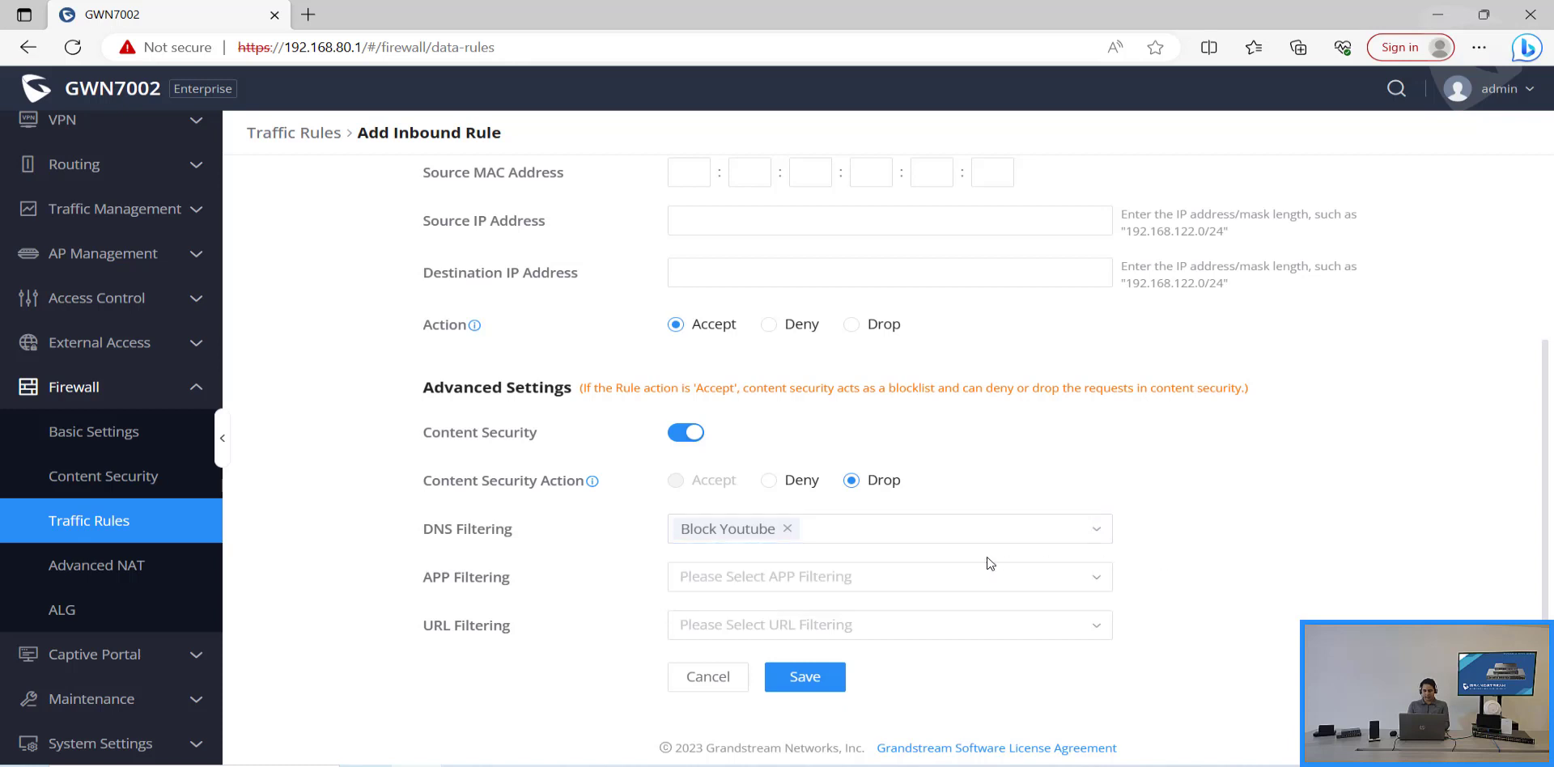
# Step: Start a new app filter named 'Block Youtube' with YouTube ticked under Media Streaming Services
pyautogui.click(986, 573)
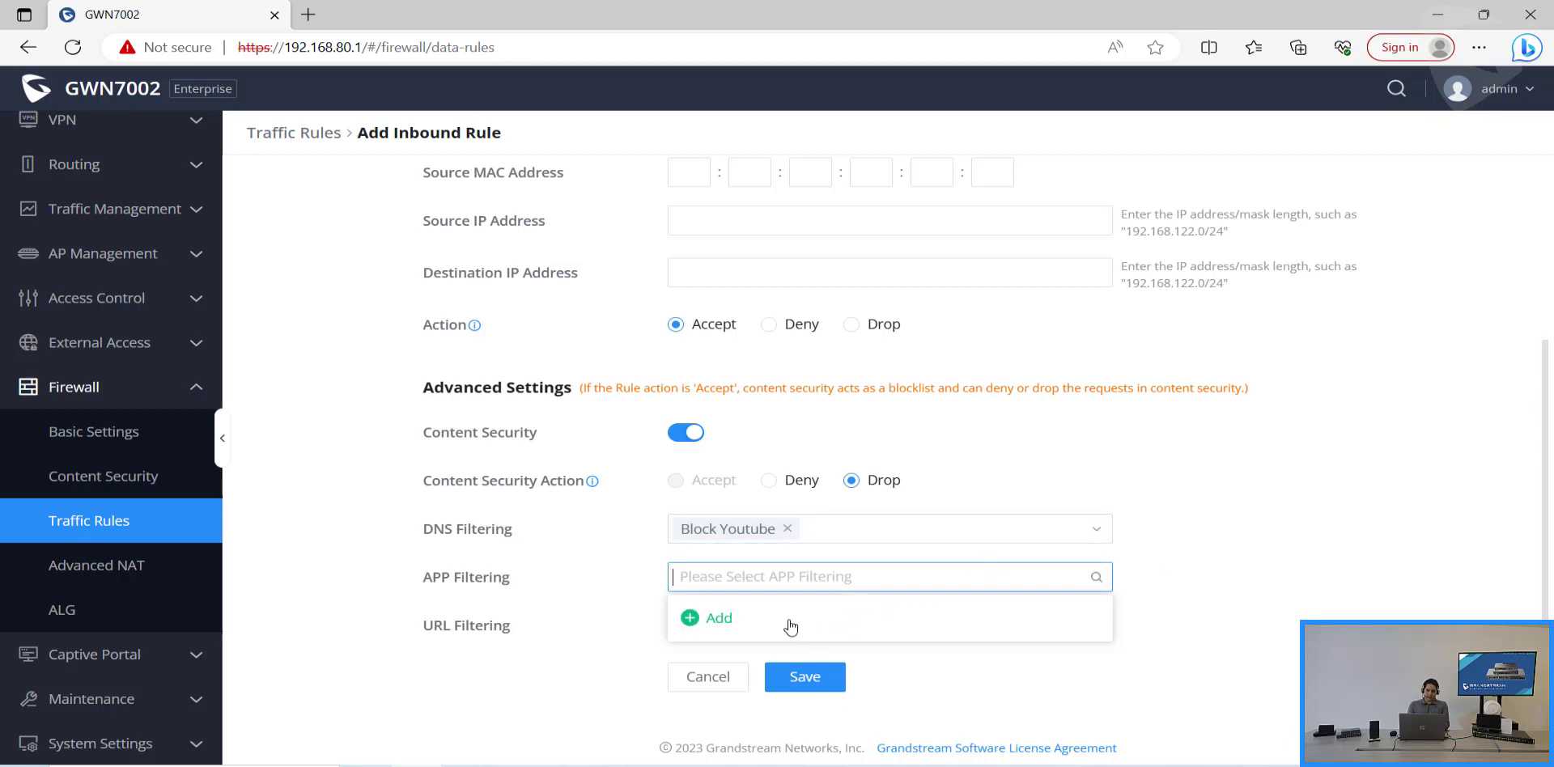
pyautogui.click(791, 625)
pyautogui.click(777, 235)
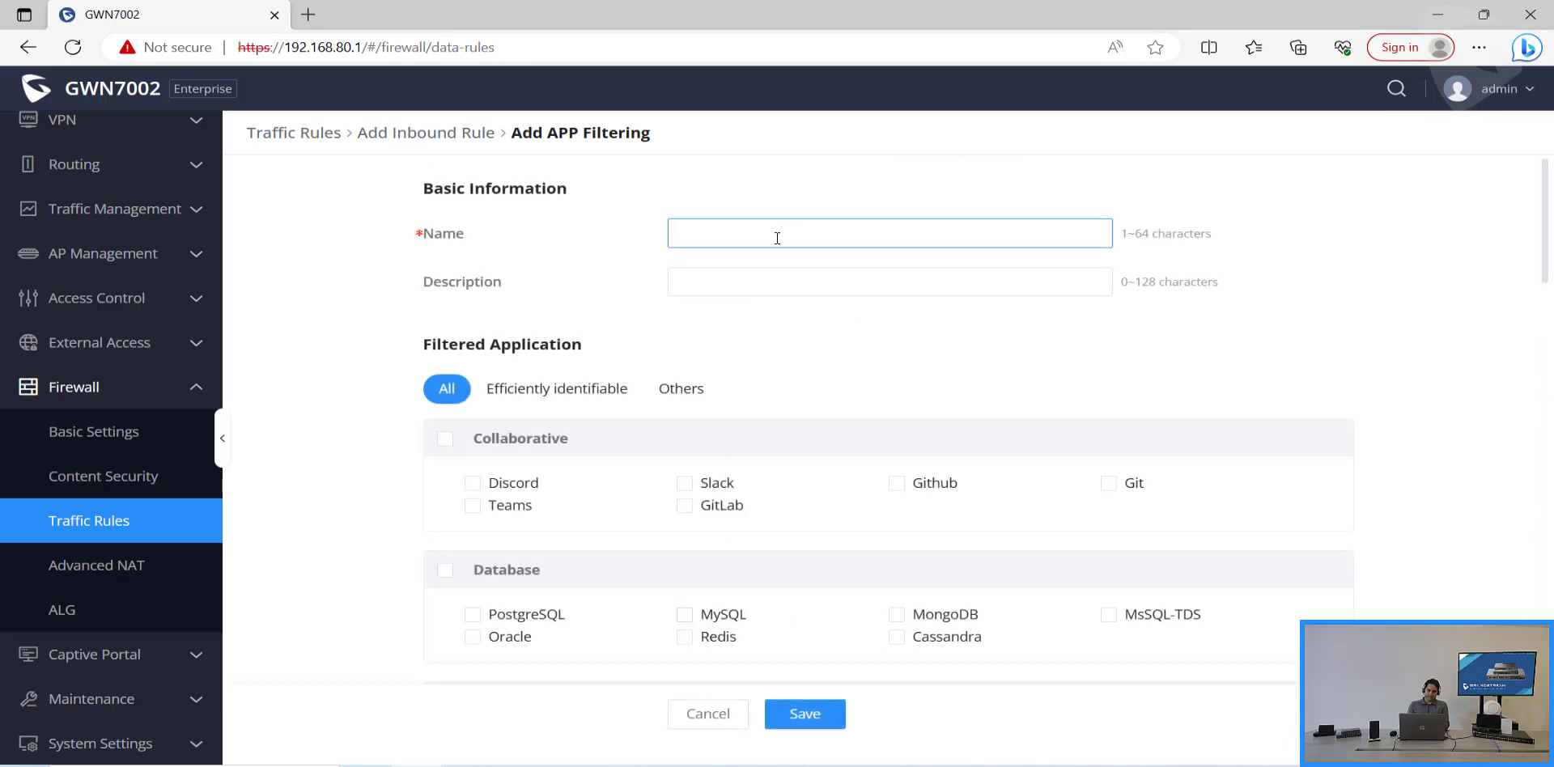
pyautogui.click(766, 293)
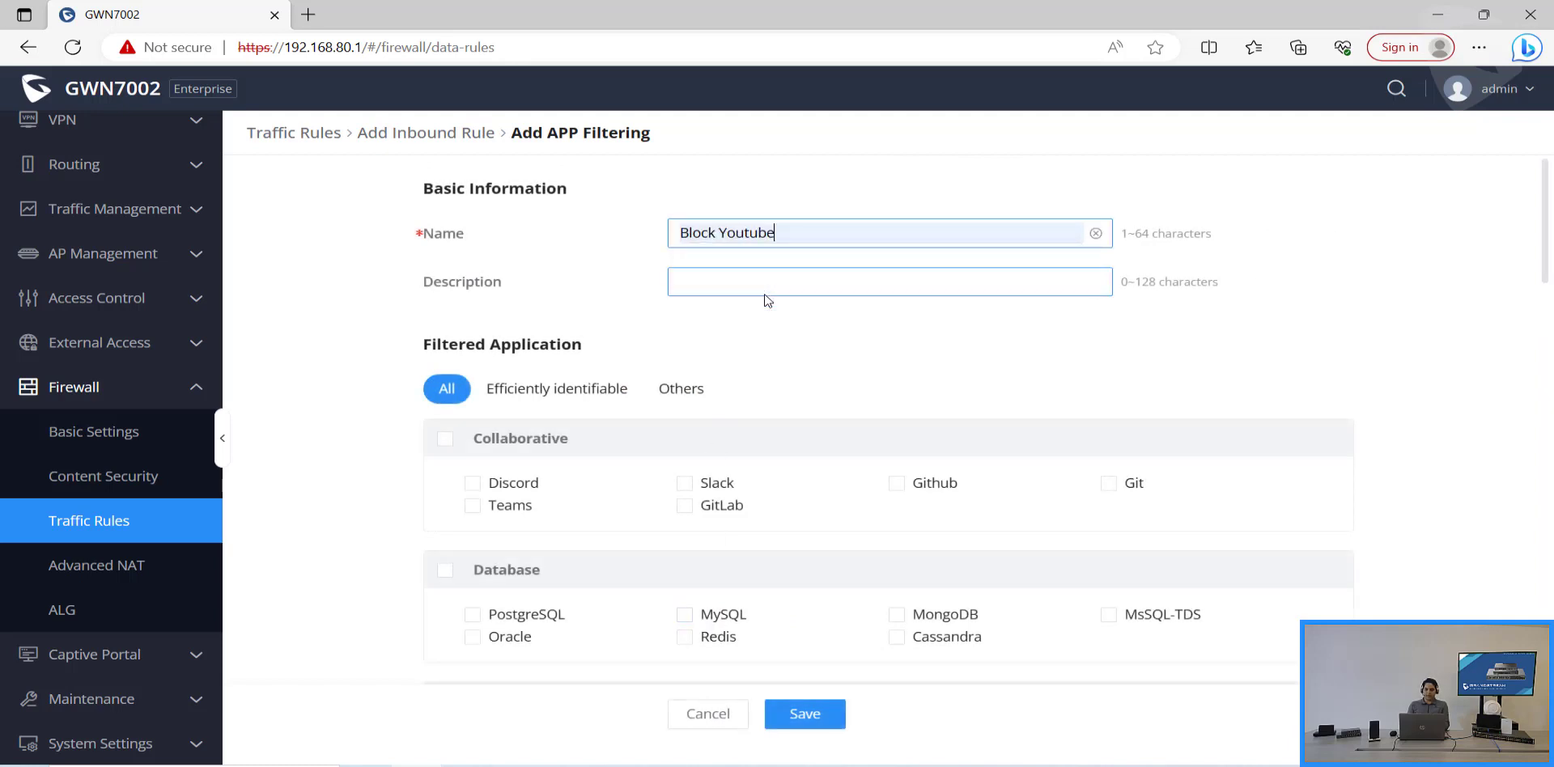
pyautogui.scroll(-5, 843, 451)
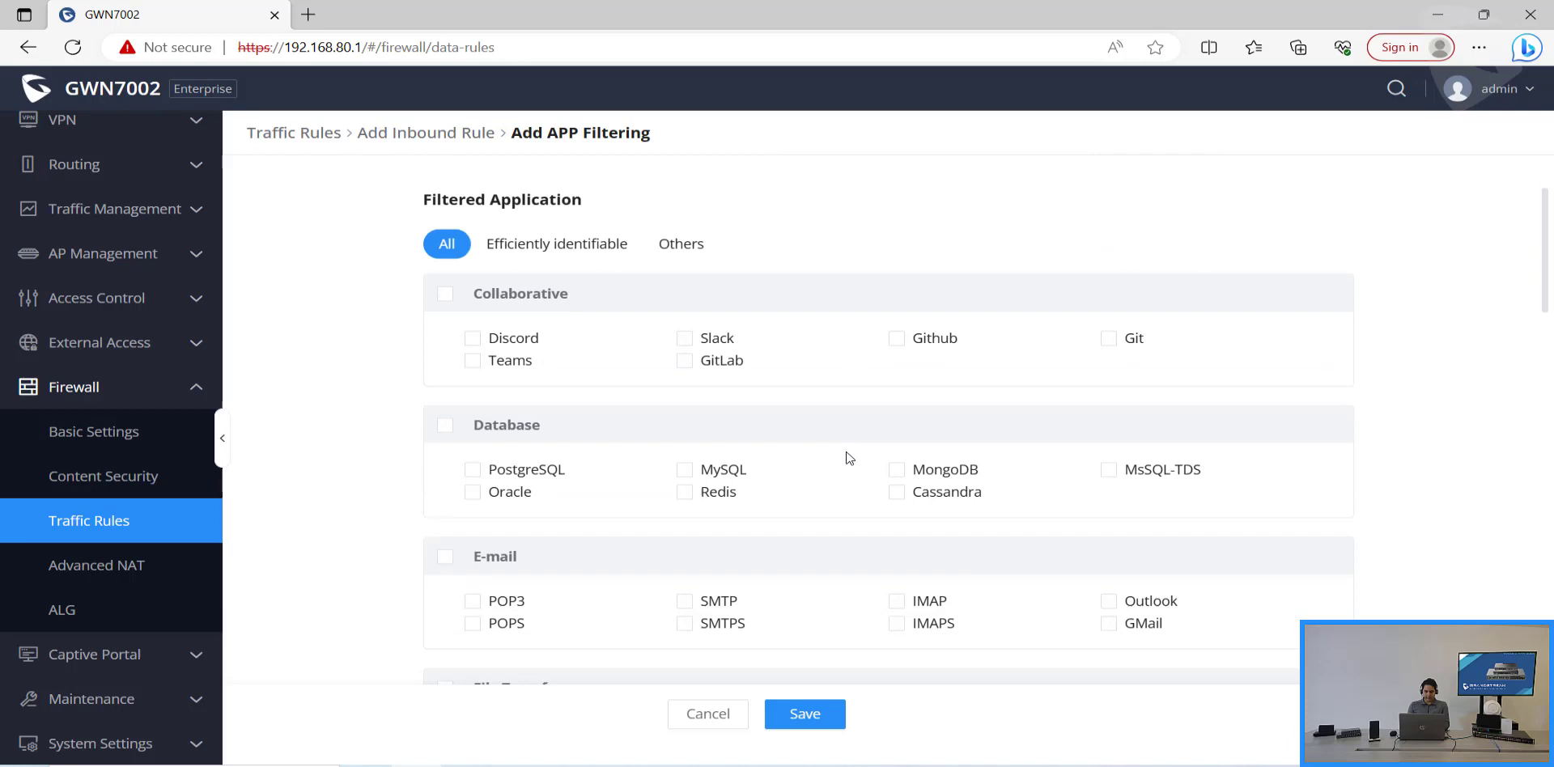
pyautogui.scroll(-8, 849, 458)
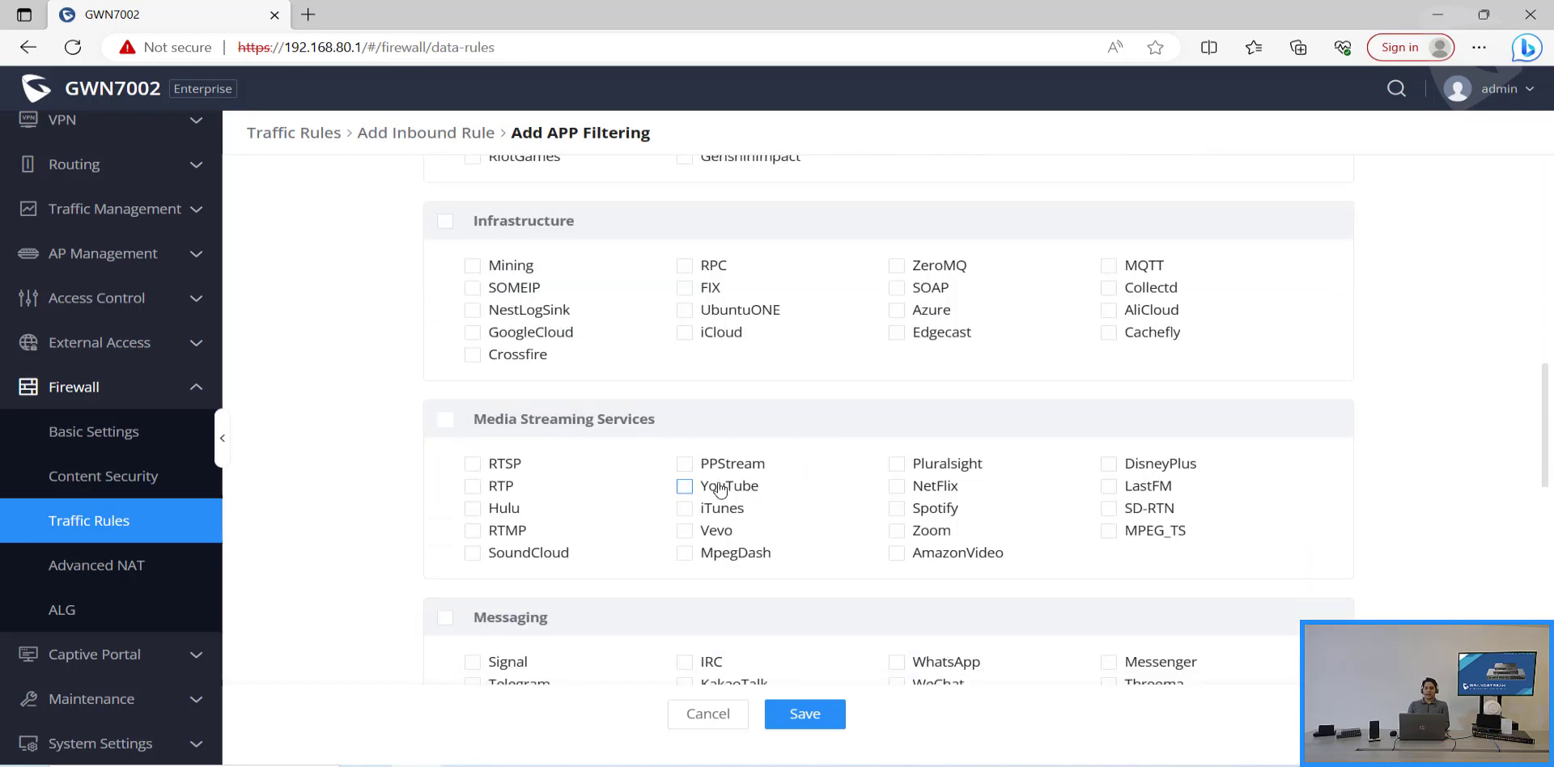
pyautogui.click(717, 487)
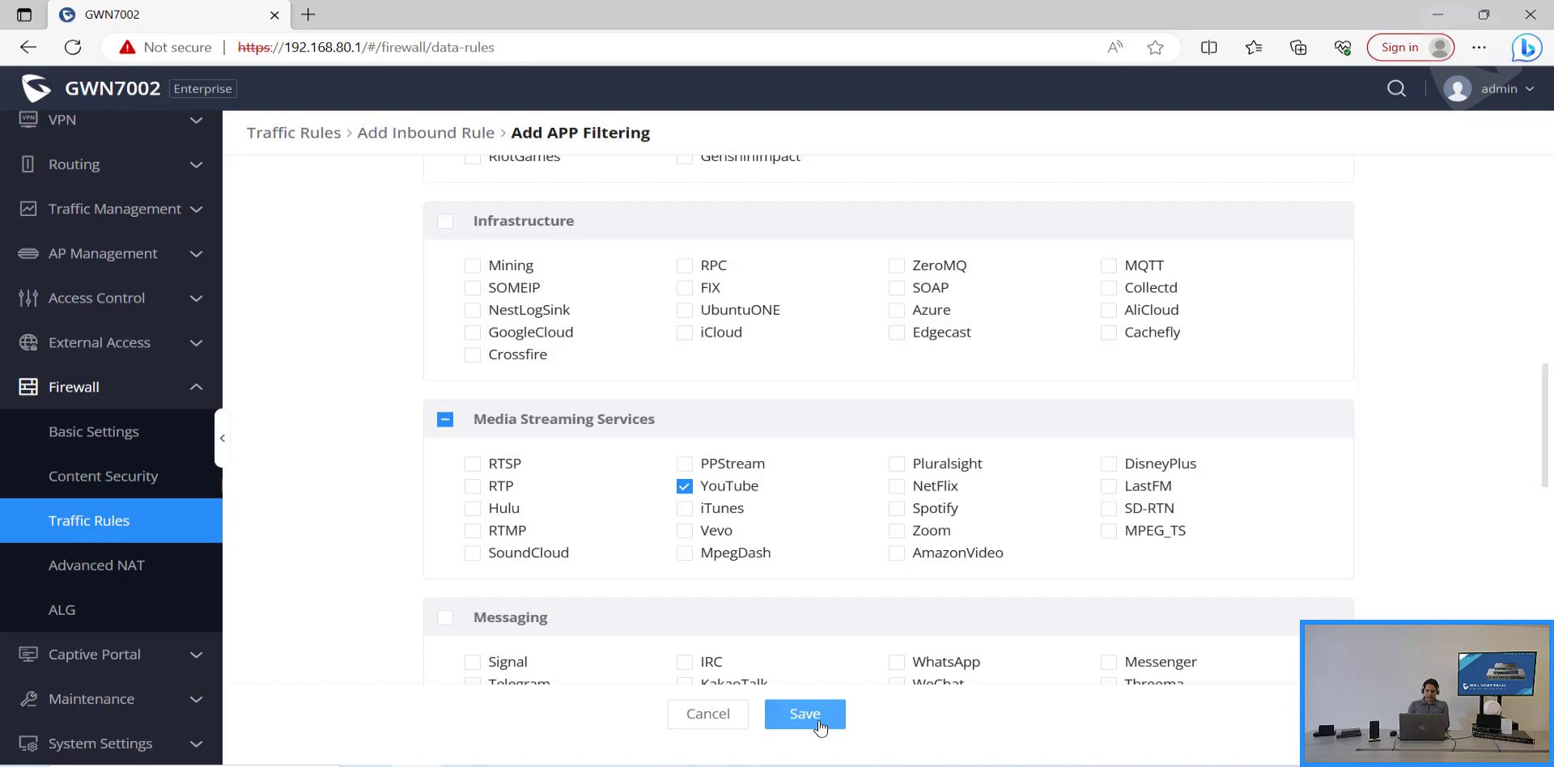
# Step: Save the Block Youtube app filter, apply it to the inbound rule, and save the rule
pyautogui.click(820, 728)
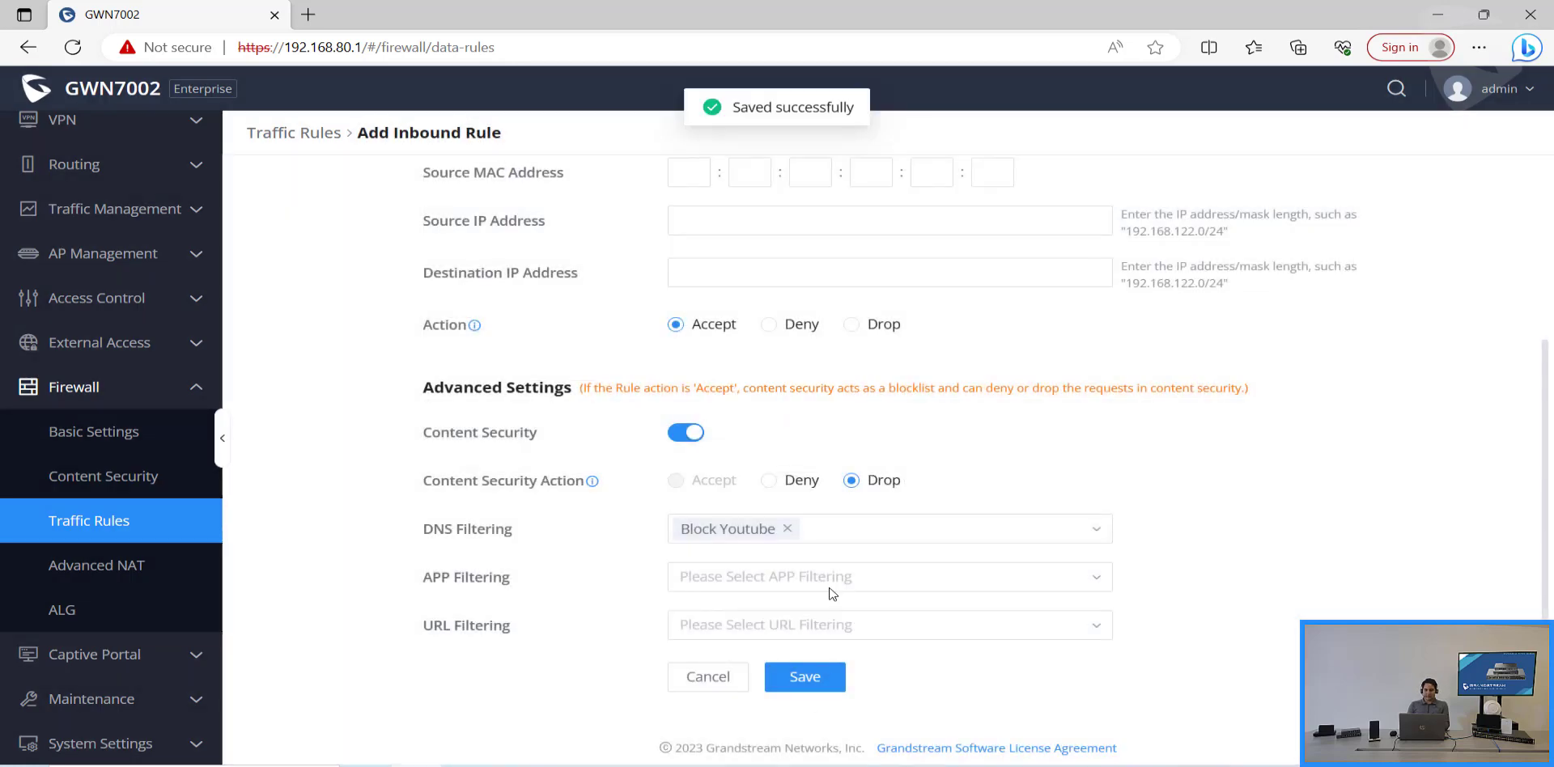
pyautogui.click(836, 577)
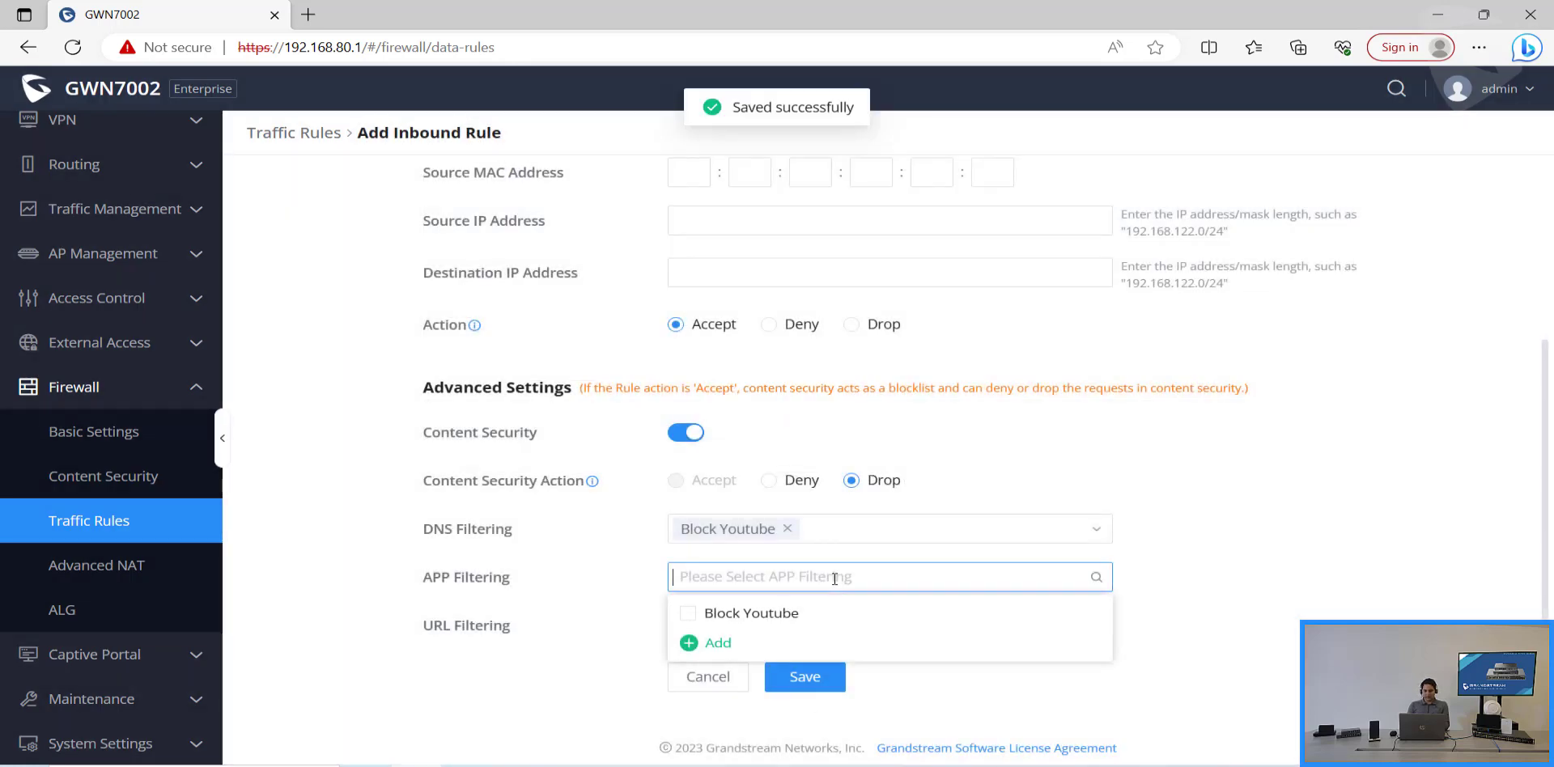
pyautogui.click(797, 615)
pyautogui.click(794, 682)
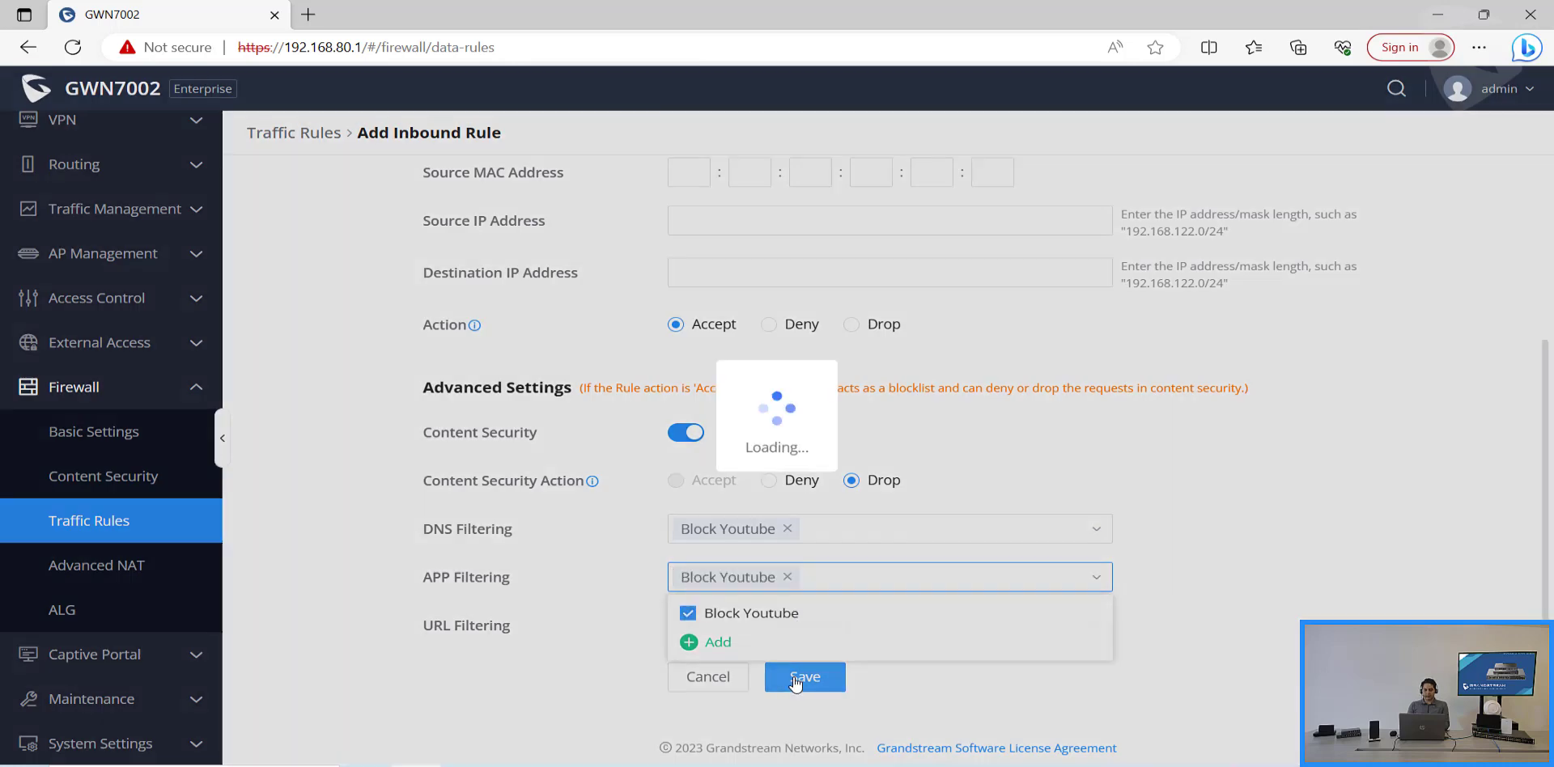
# Step: Move the Block Youtube rule to the top of the inbound rules list
pyautogui.scroll(-2, 1114, 597)
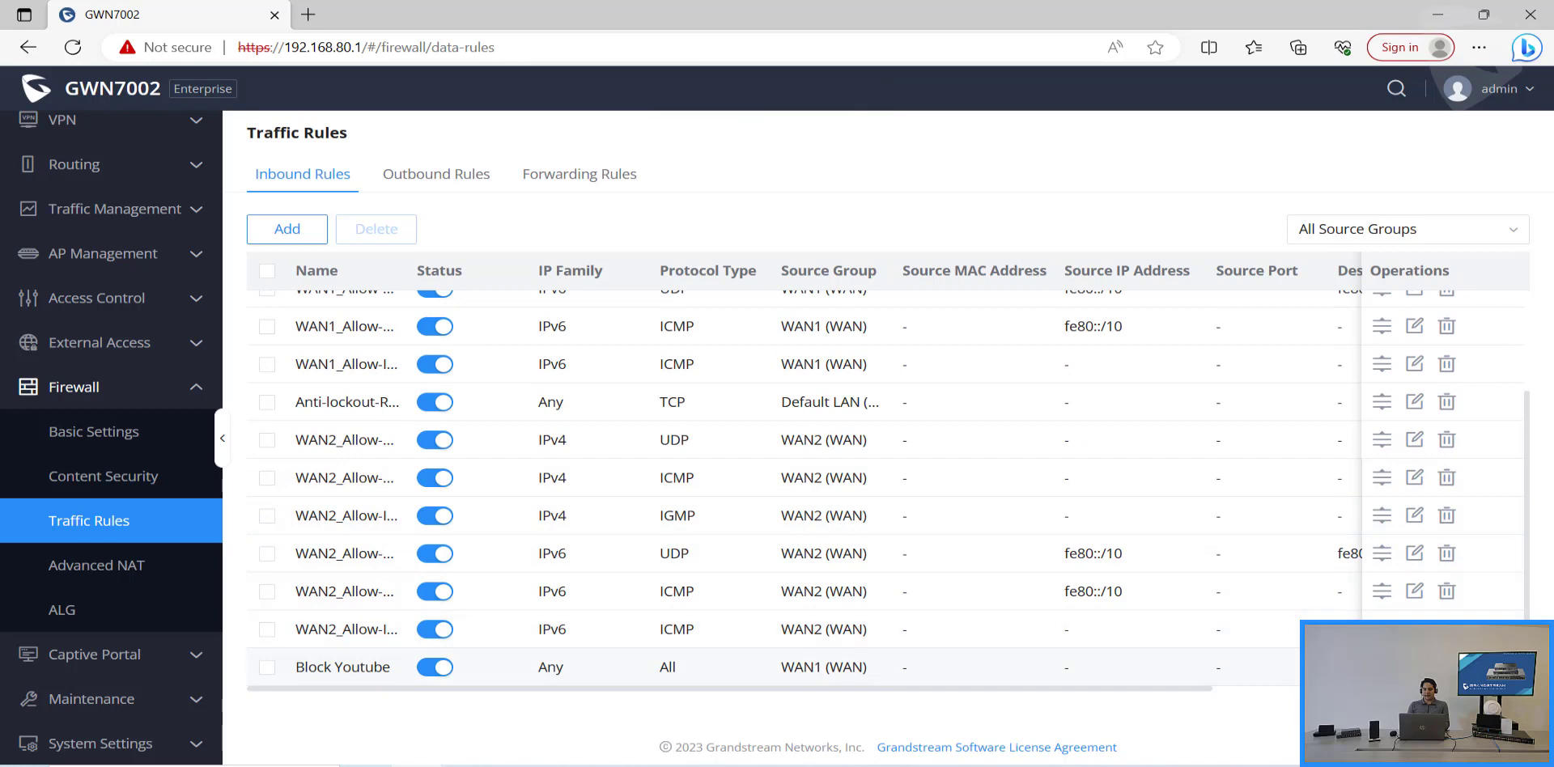
pyautogui.moveTo(1381, 667); pyautogui.dragTo(1378, 300)
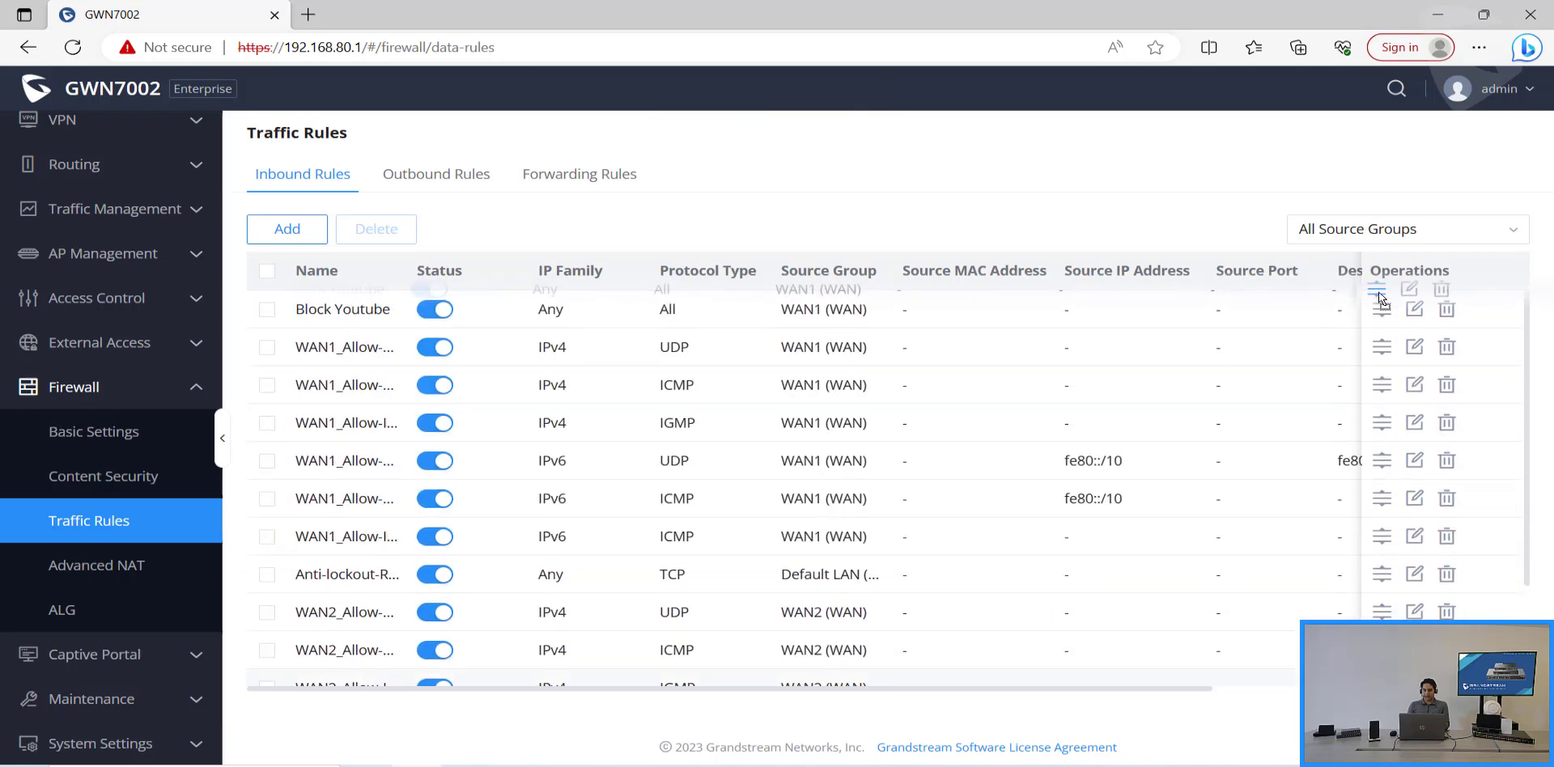
pyautogui.moveTo(1382, 299); pyautogui.dragTo(1384, 301)
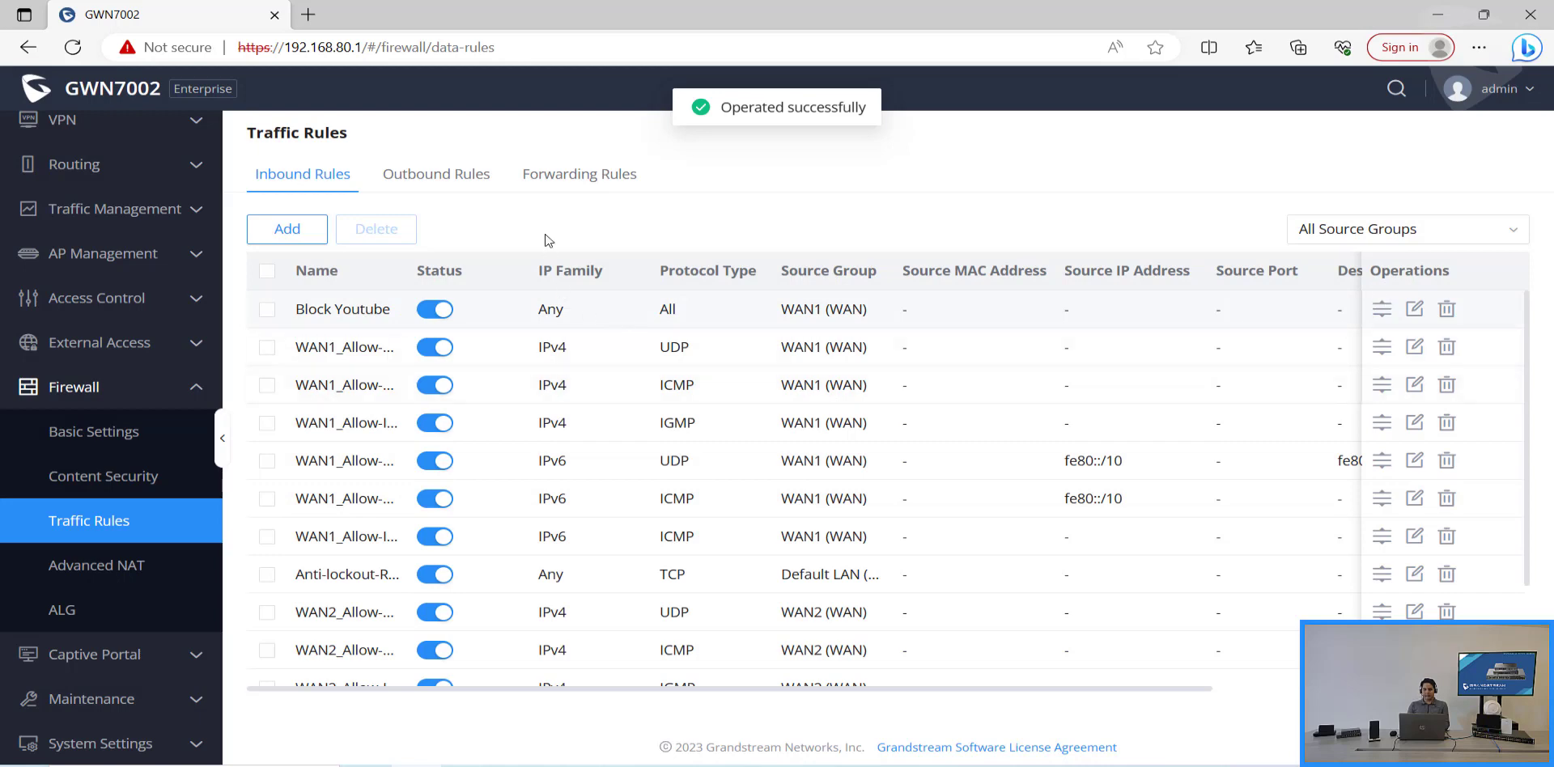
pyautogui.click(595, 176)
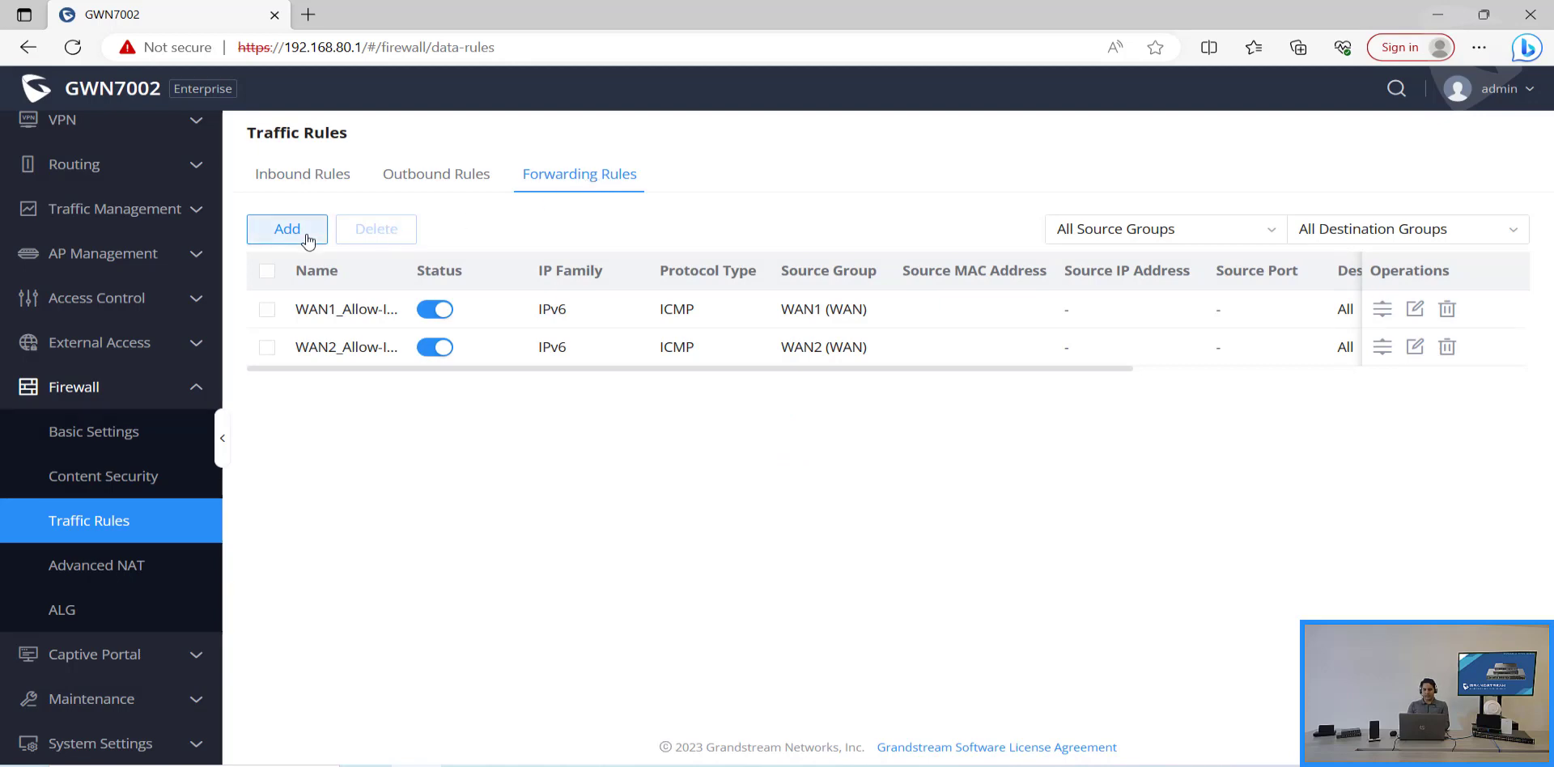
# Step: Start a forwarding rule 'Block Youtube': all protocols, source Default LAN (VLAN), destination group All
pyautogui.click(307, 241)
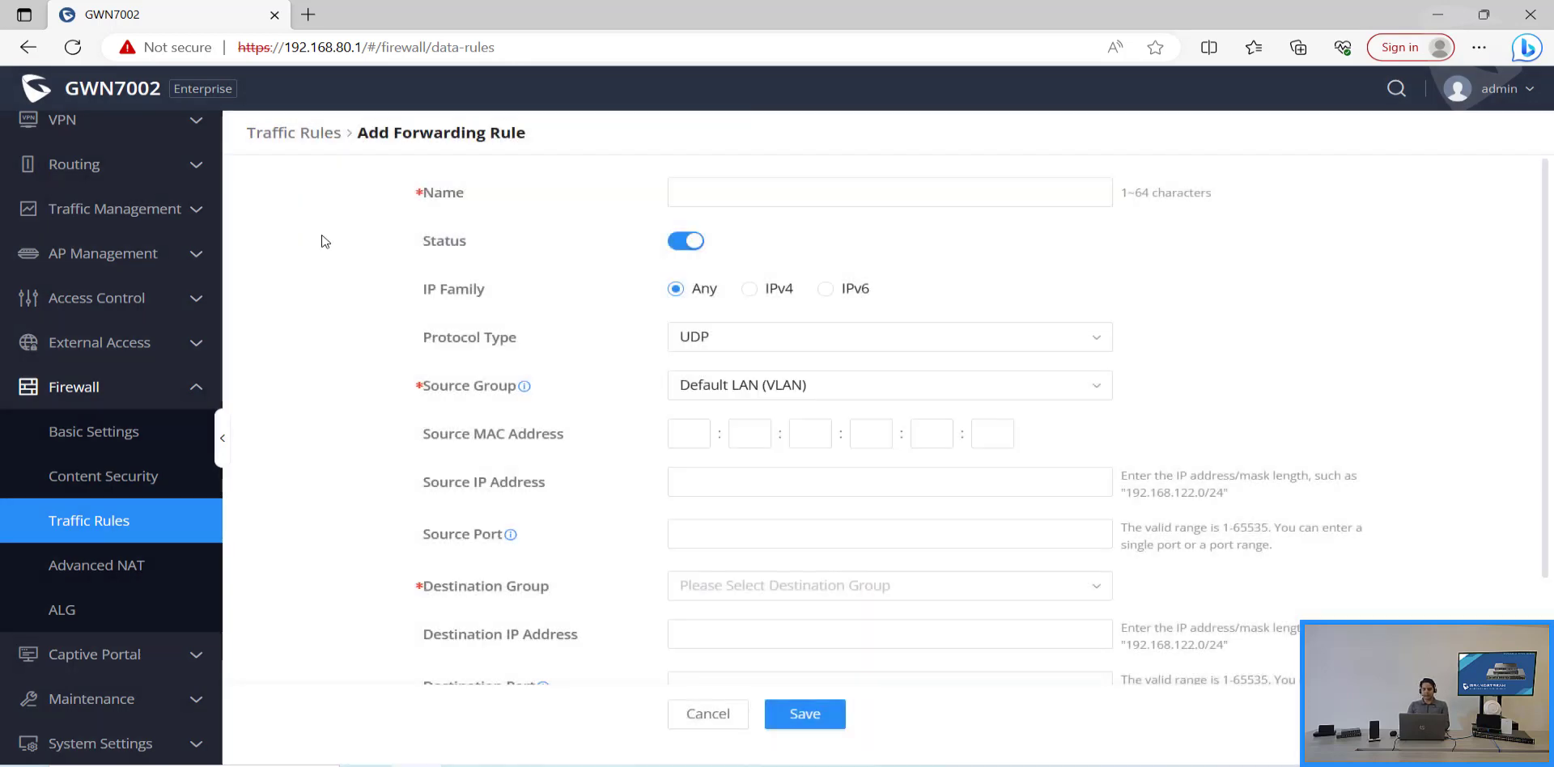
pyautogui.click(791, 199)
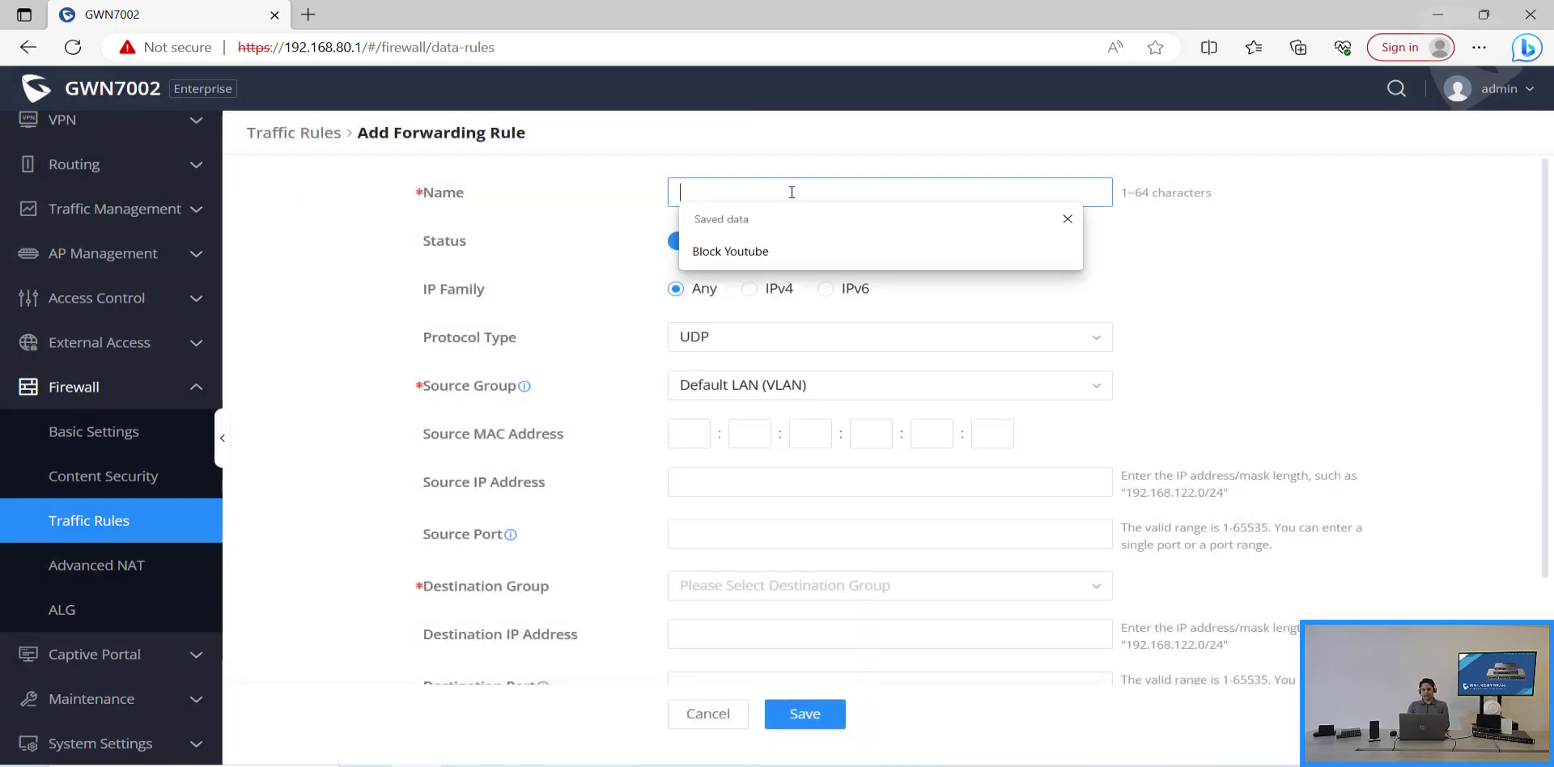
pyautogui.click(798, 246)
pyautogui.click(792, 340)
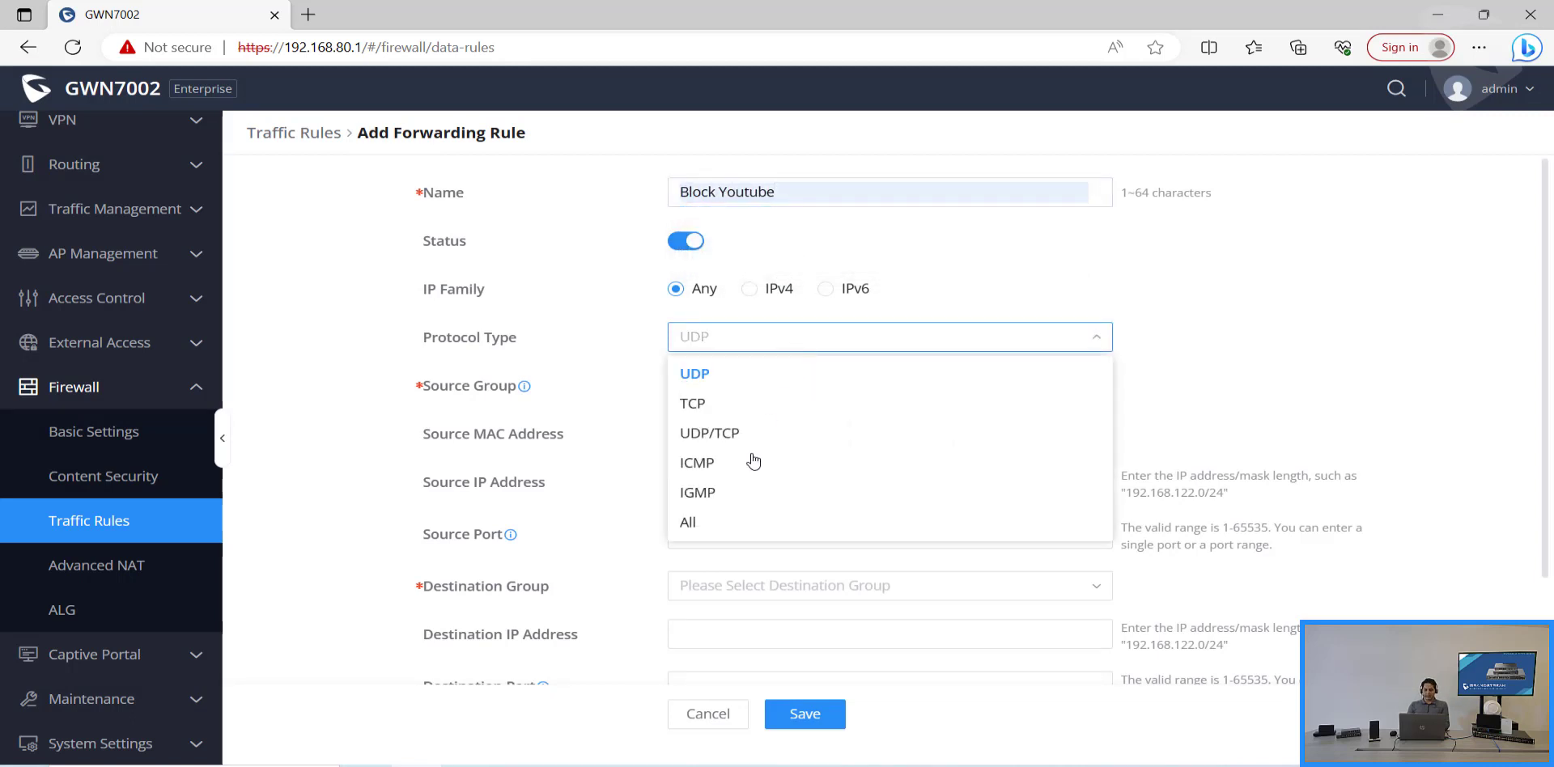
pyautogui.click(700, 528)
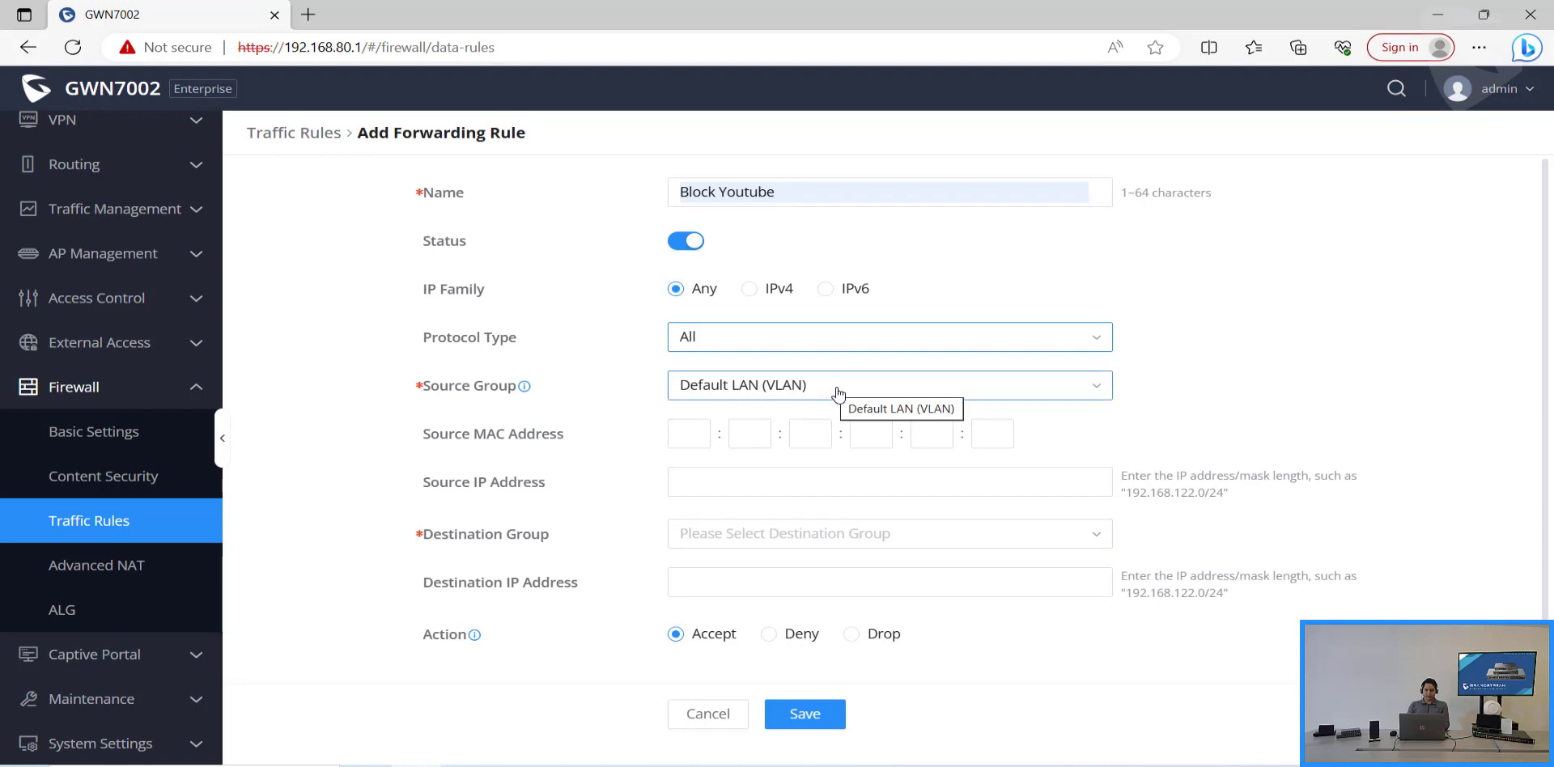
pyautogui.click(827, 534)
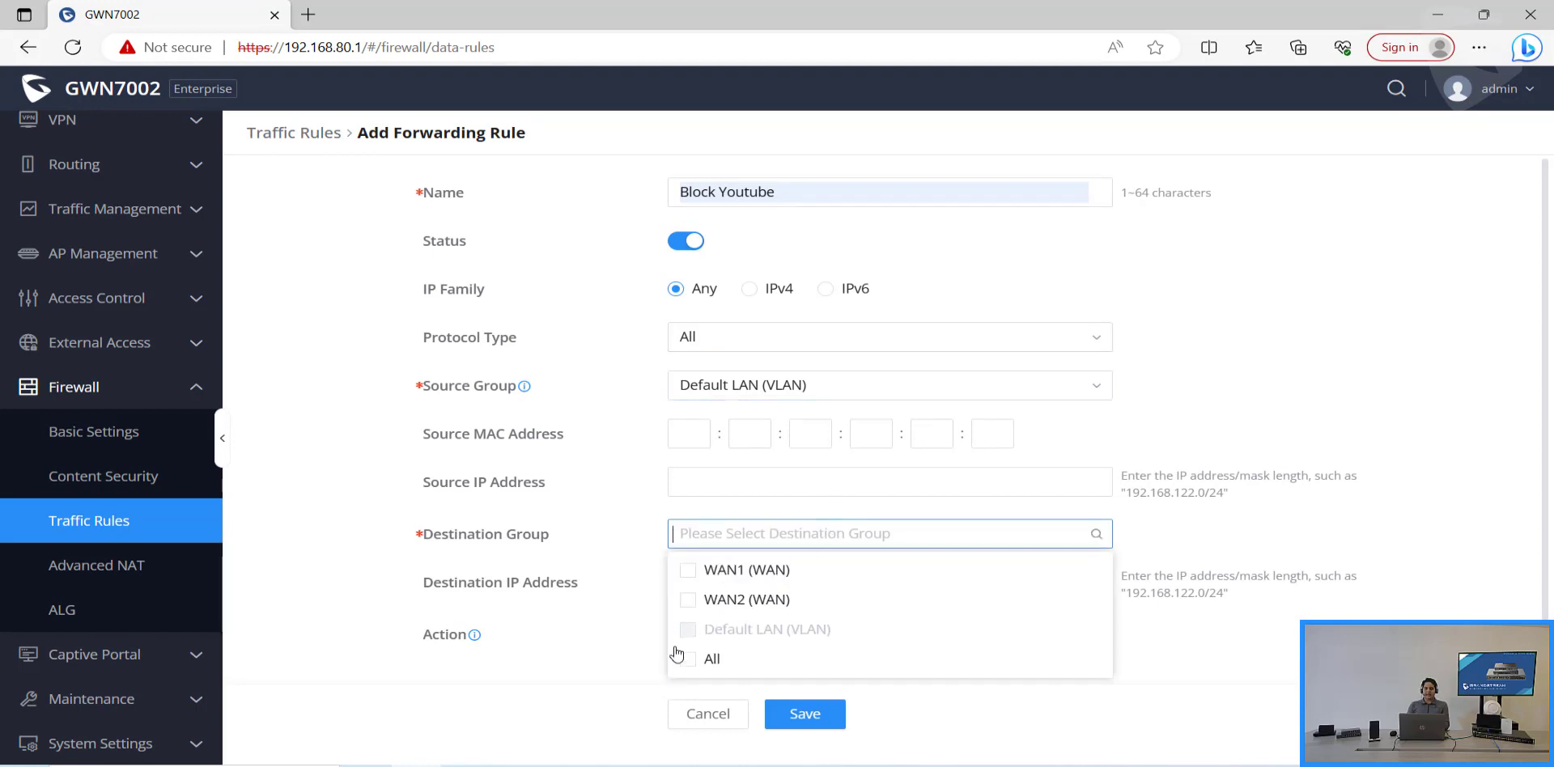
pyautogui.click(688, 659)
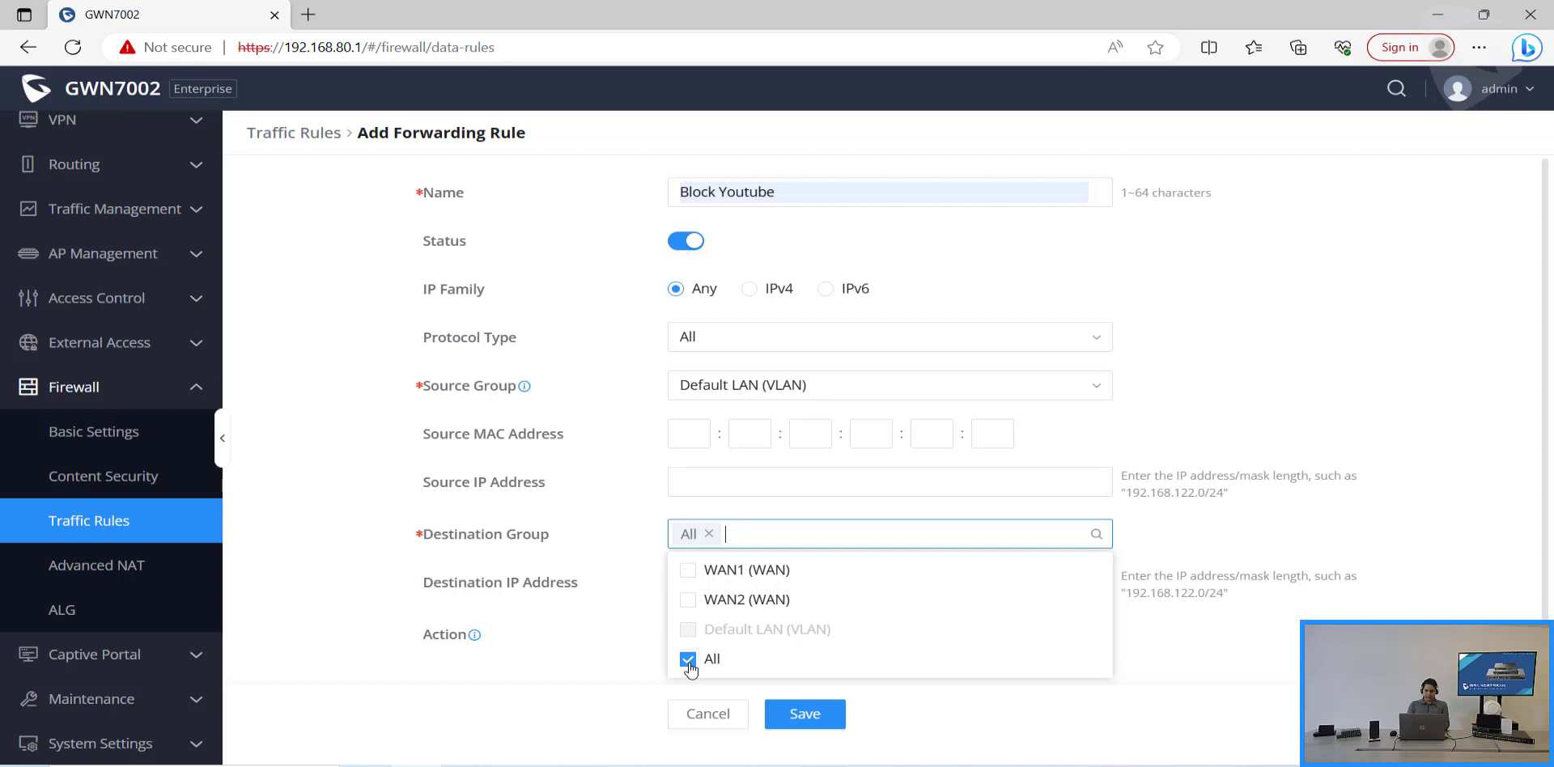
# Step: Enable Content Security with the Drop action on the forwarding rule
pyautogui.click(615, 645)
pyautogui.scroll(-1, 773, 543)
pyautogui.scroll(-3, 773, 544)
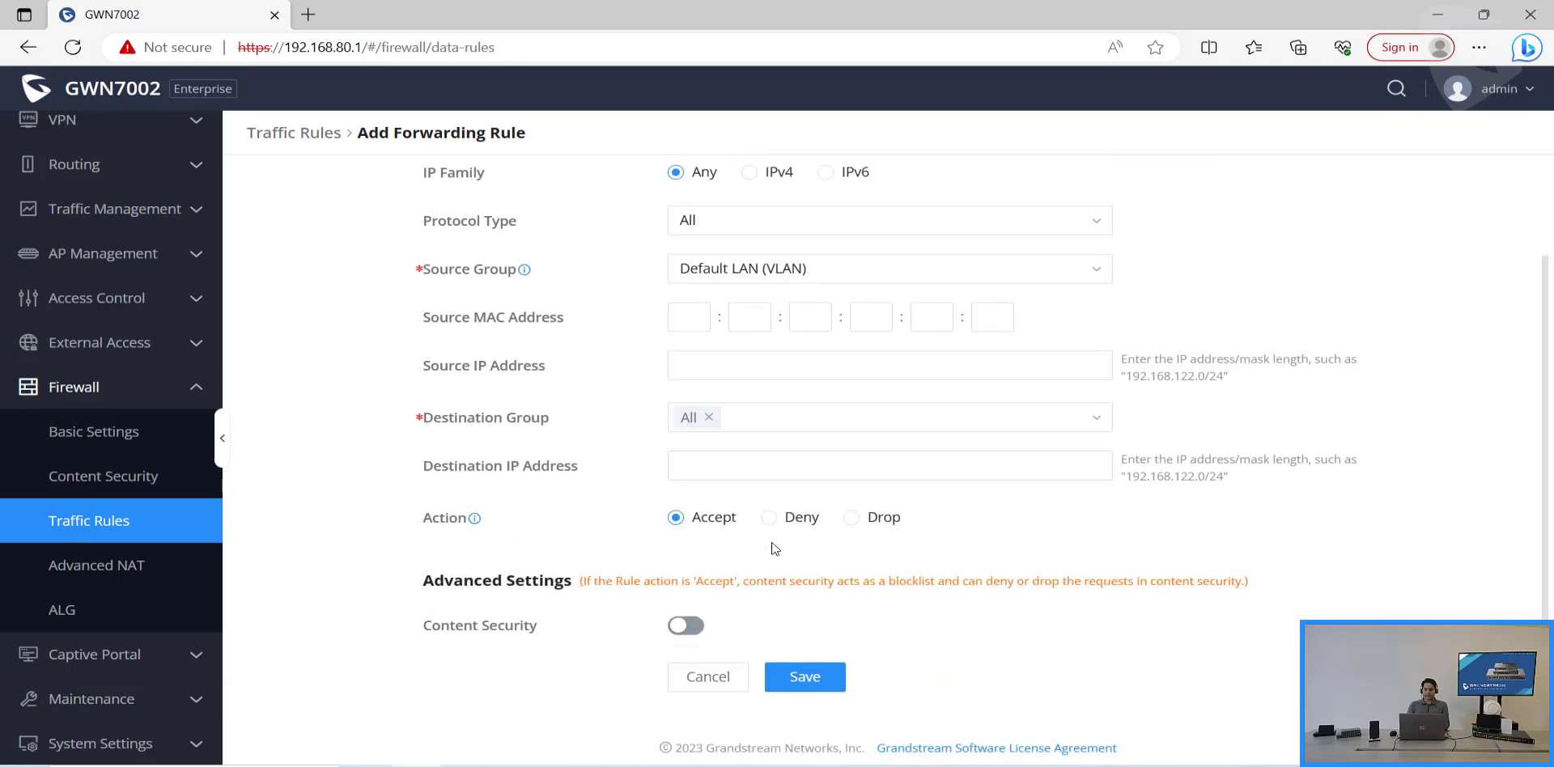
pyautogui.click(690, 625)
pyautogui.scroll(-2, 1084, 510)
pyautogui.scroll(-4, 1085, 510)
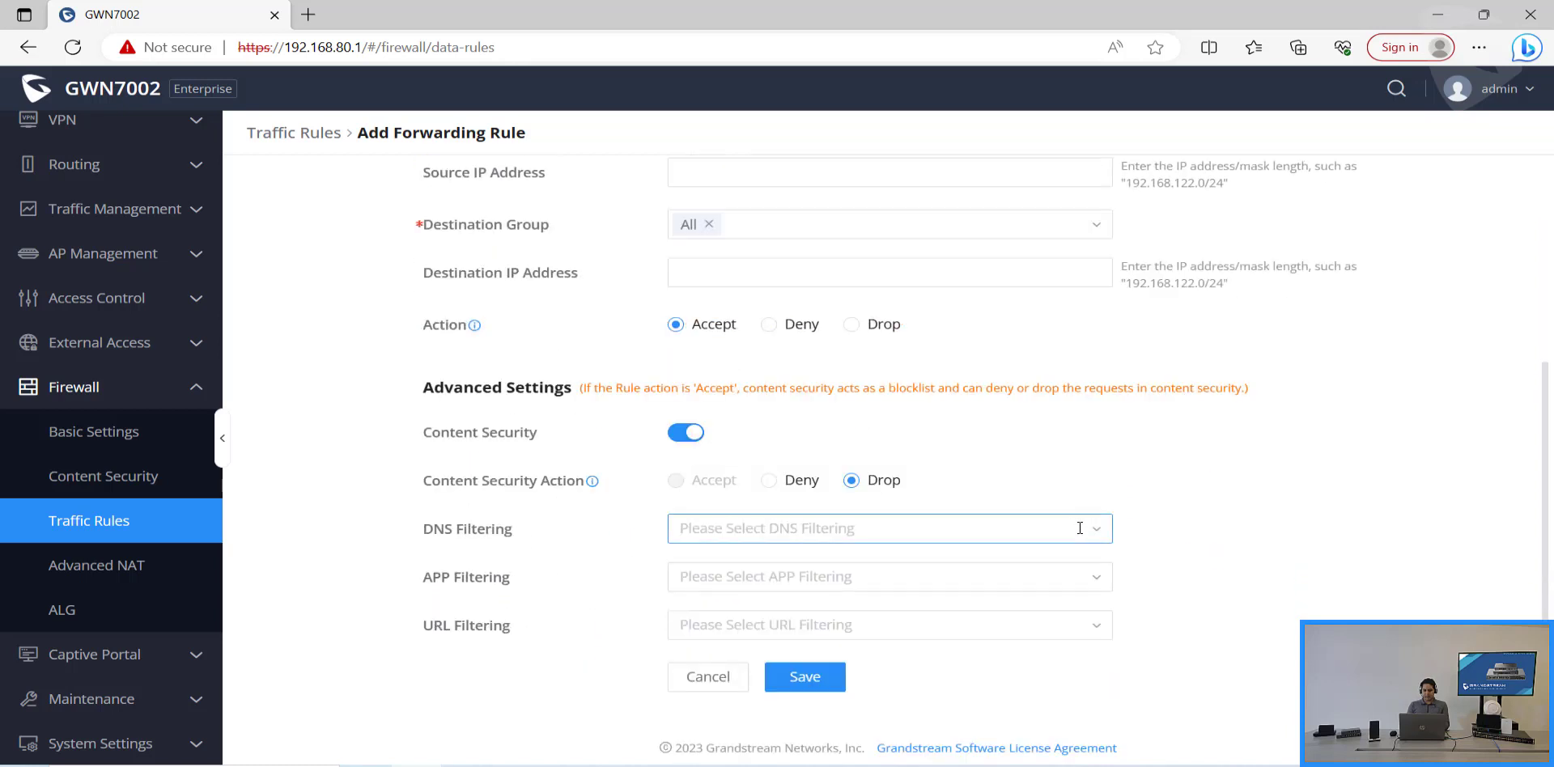
# Step: Apply the Block Youtube DNS and app filters and save the forwarding rule
pyautogui.click(1099, 529)
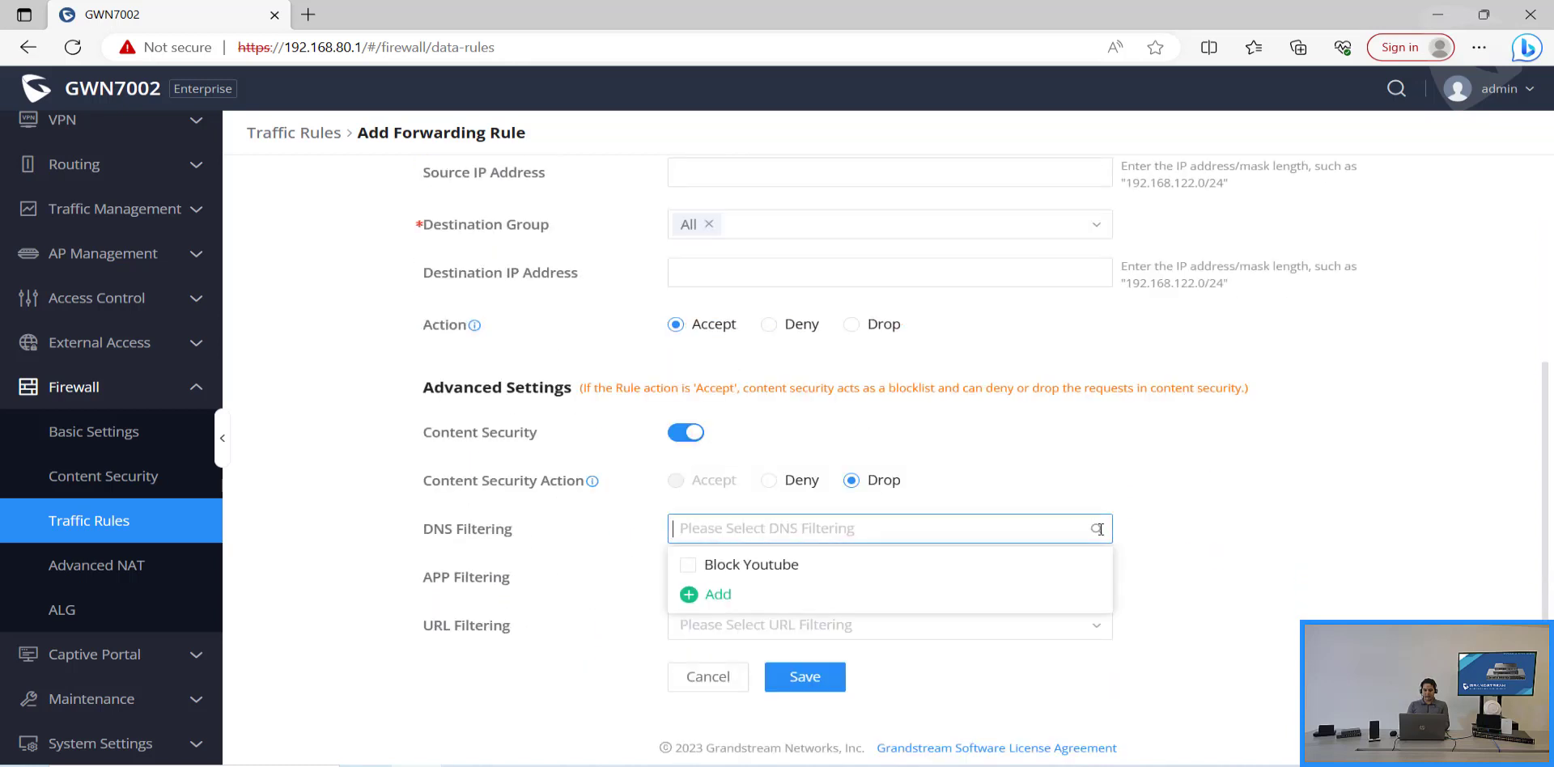
pyautogui.click(1030, 562)
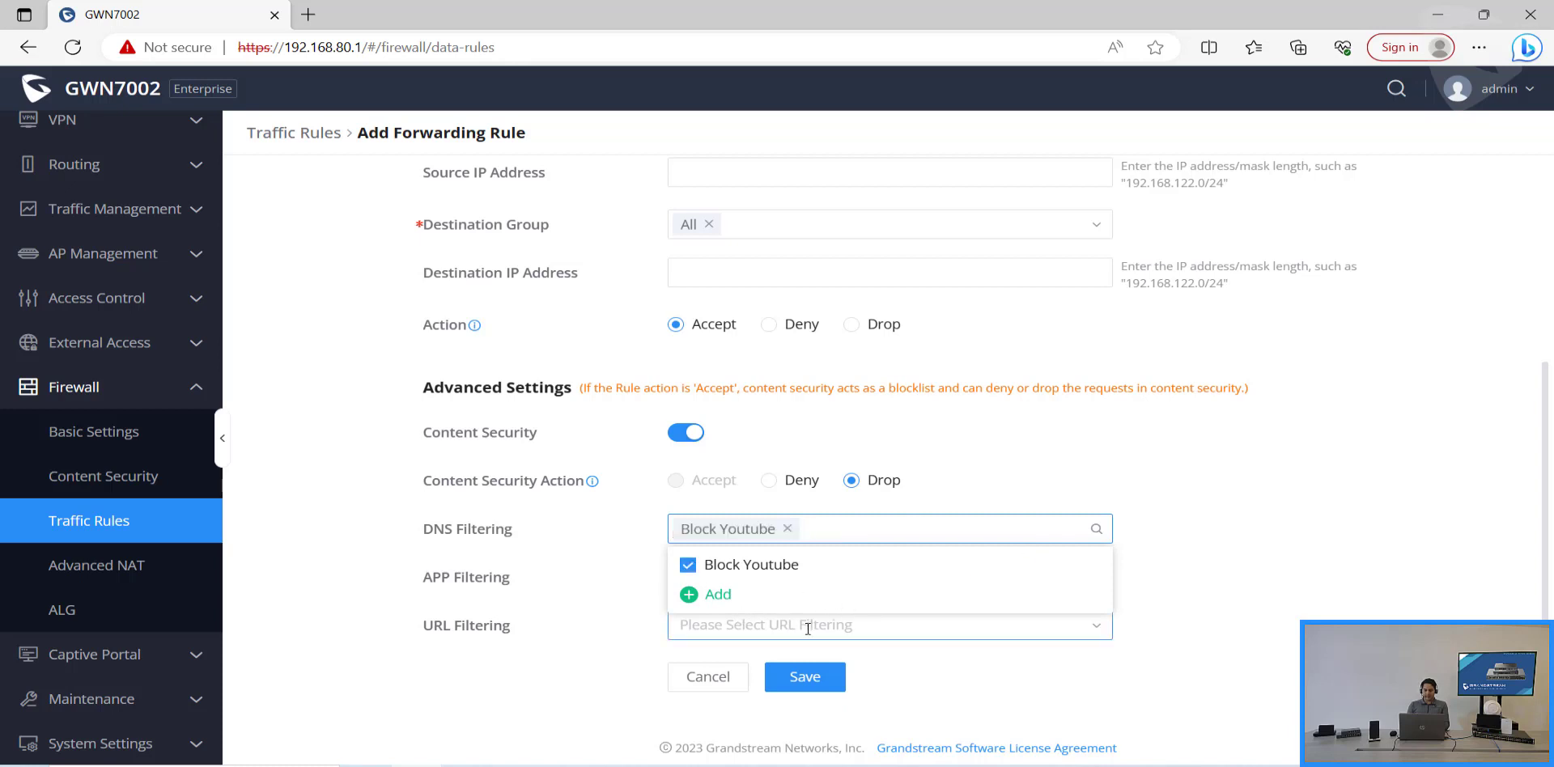
pyautogui.click(620, 589)
pyautogui.click(728, 577)
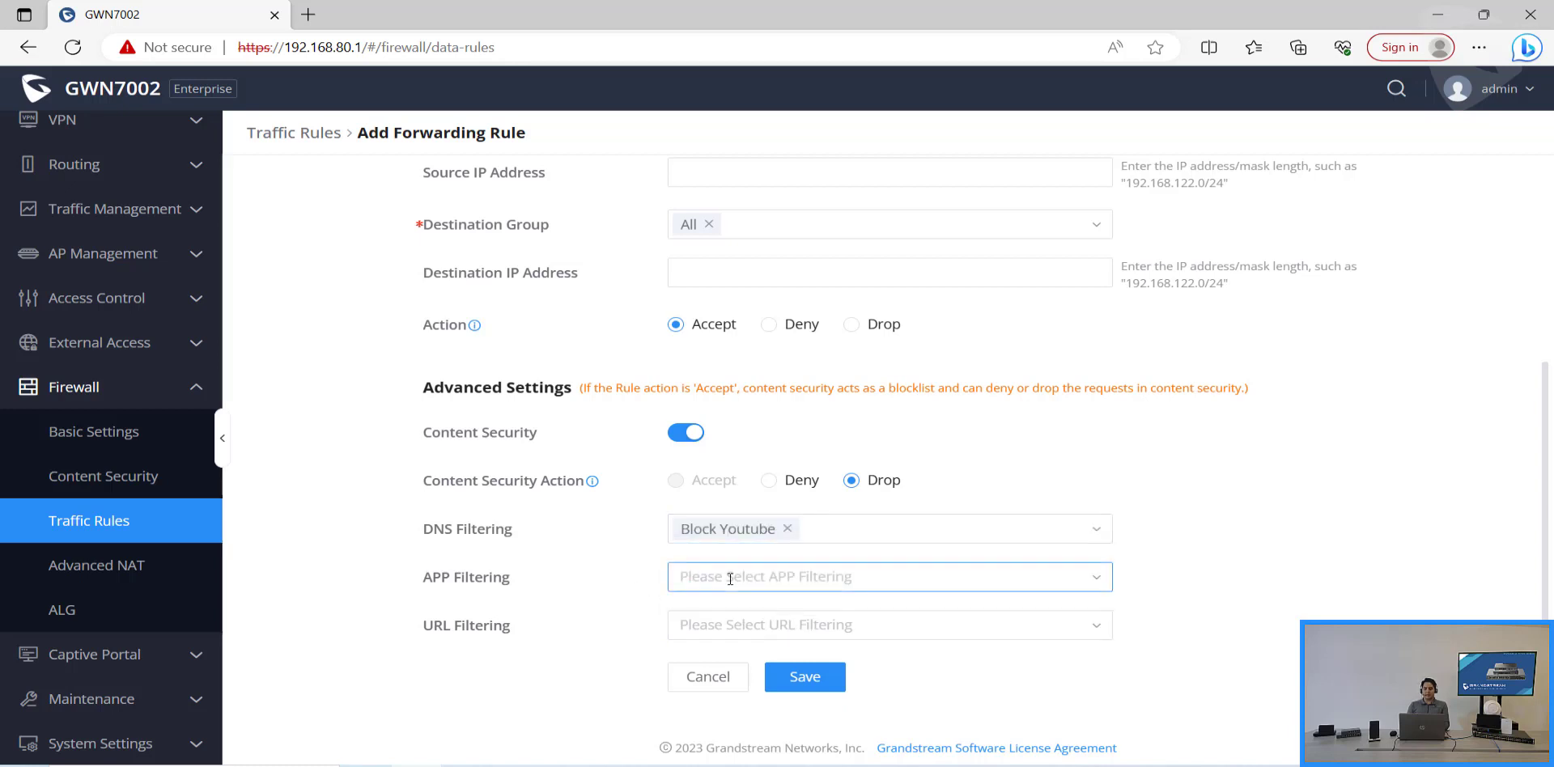
pyautogui.click(735, 615)
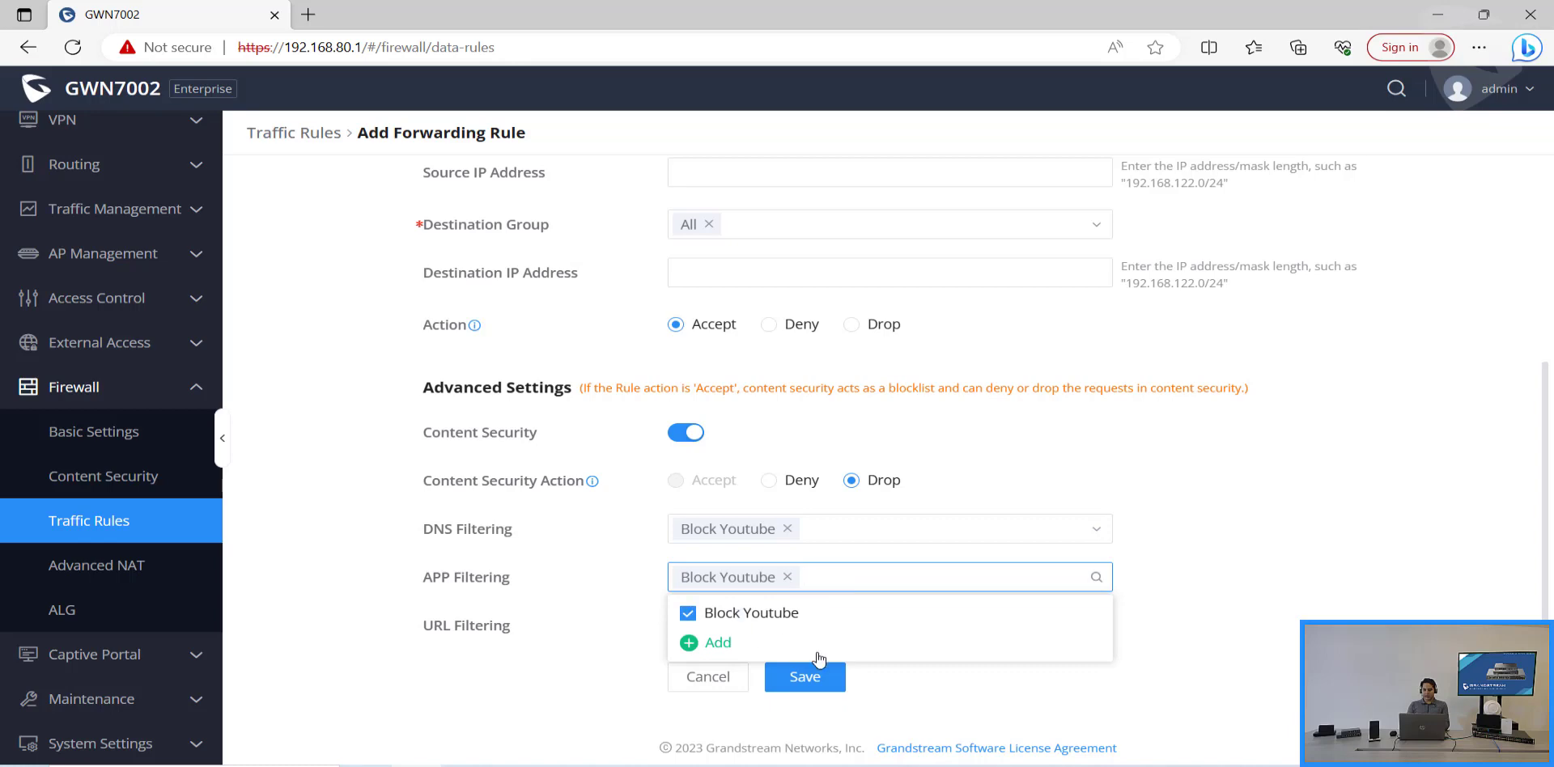
pyautogui.click(810, 691)
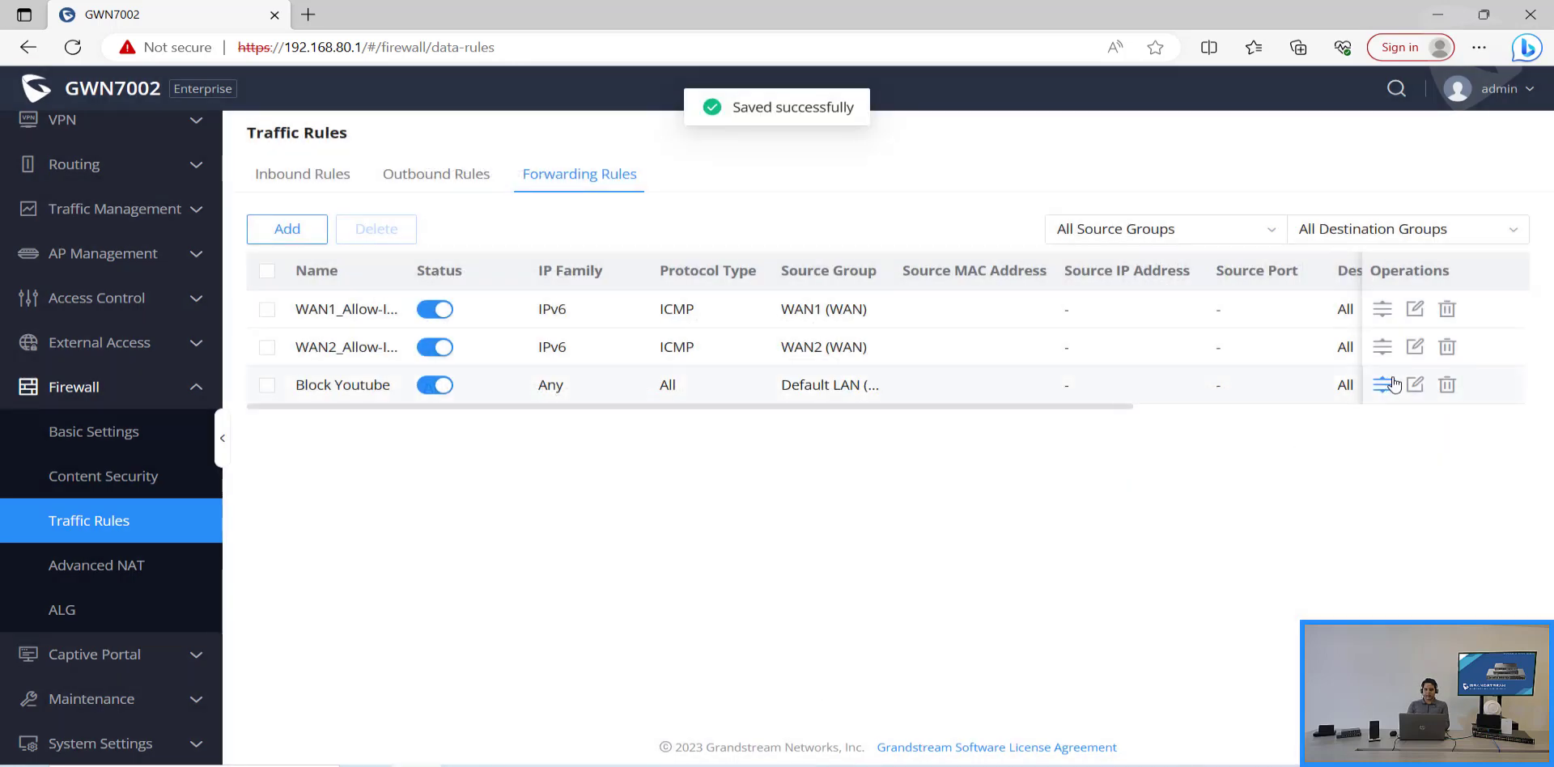
# Step: Drag the Block Youtube forwarding rule above the two WAN IPv6 ICMP rules
pyautogui.moveTo(1382, 385); pyautogui.dragTo(1388, 297)
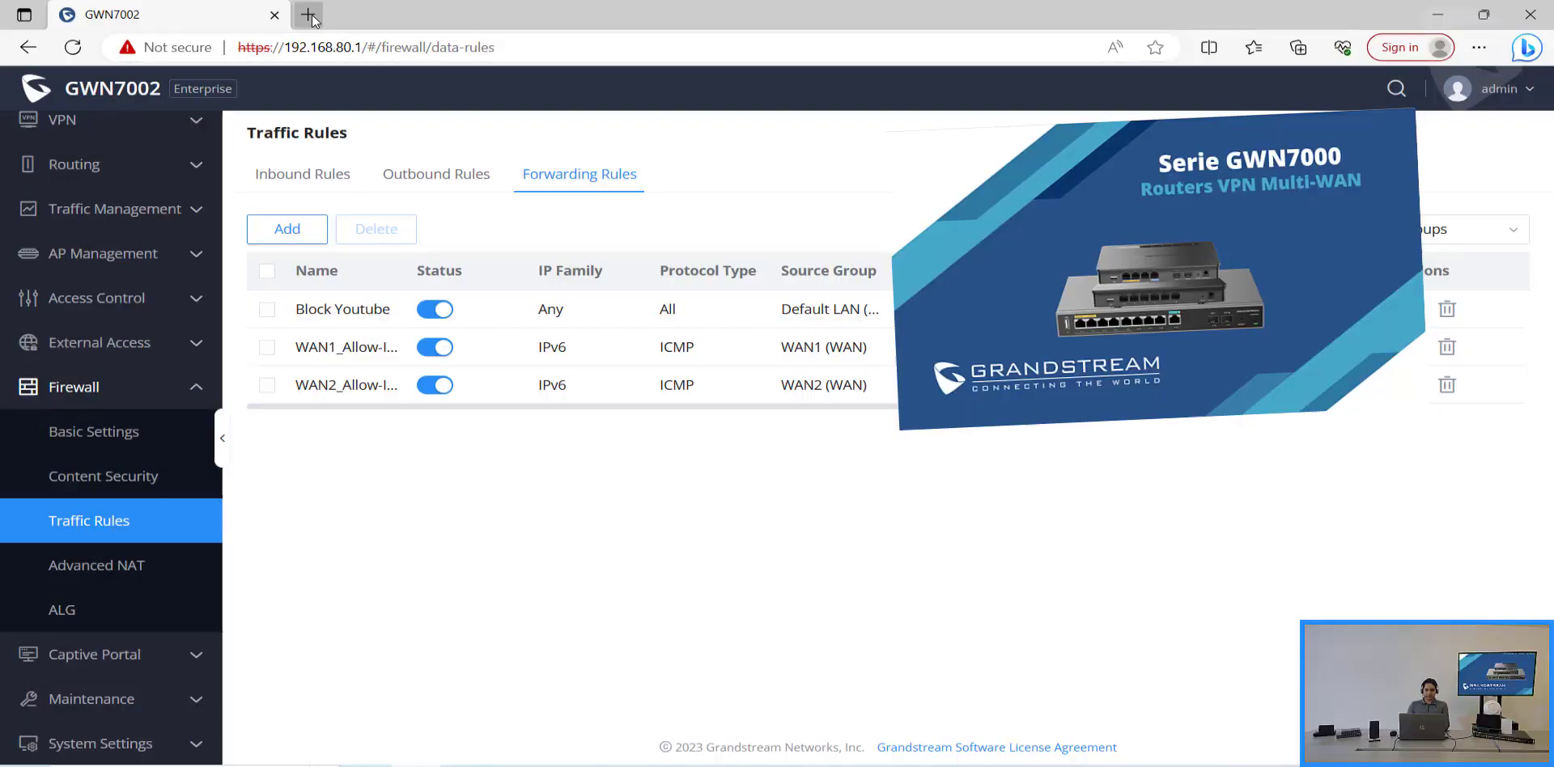
# Step: In a new browser tab, try loading youtube.com to test the block
pyautogui.click(309, 14)
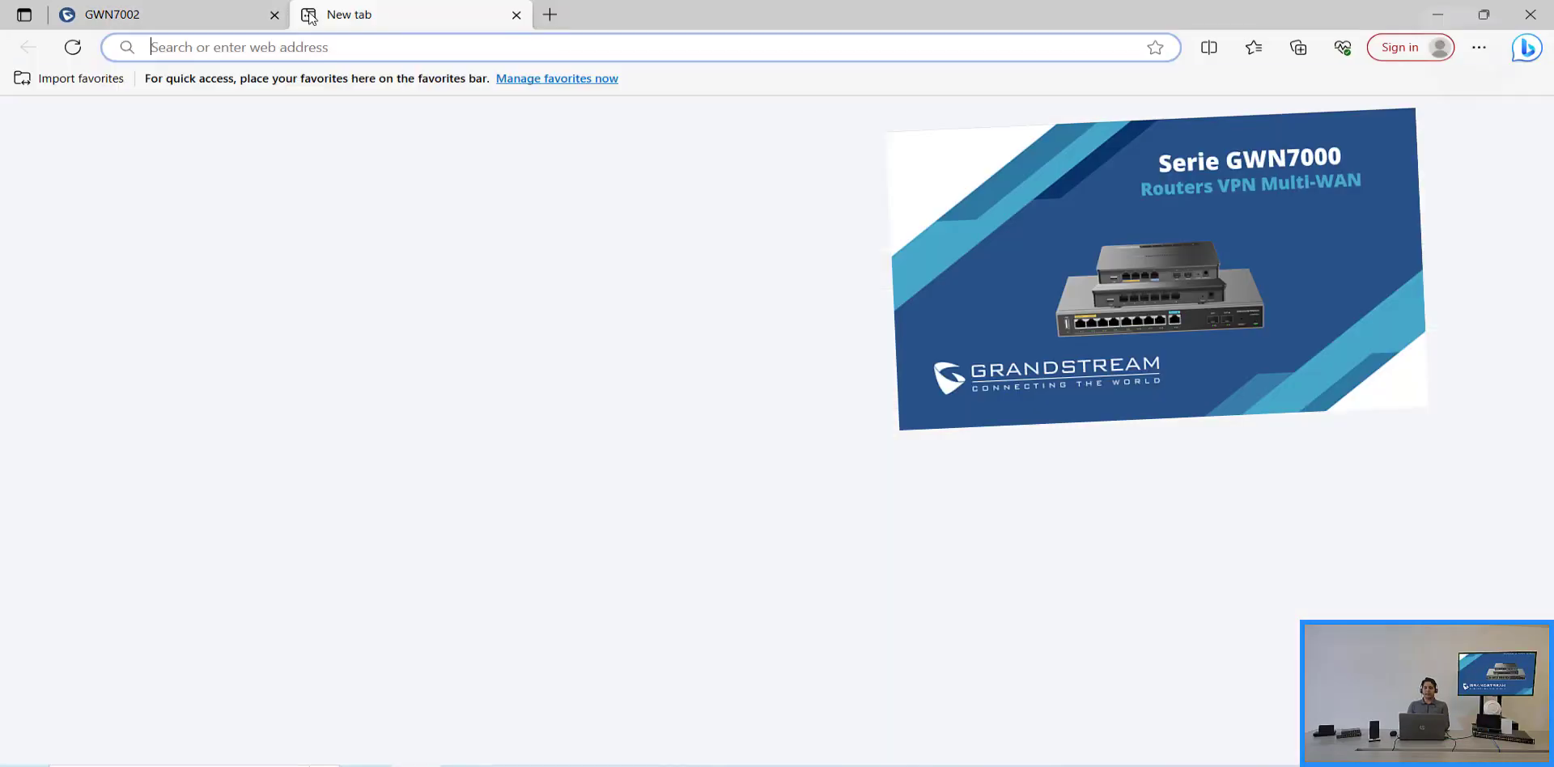
pyautogui.click(329, 47)
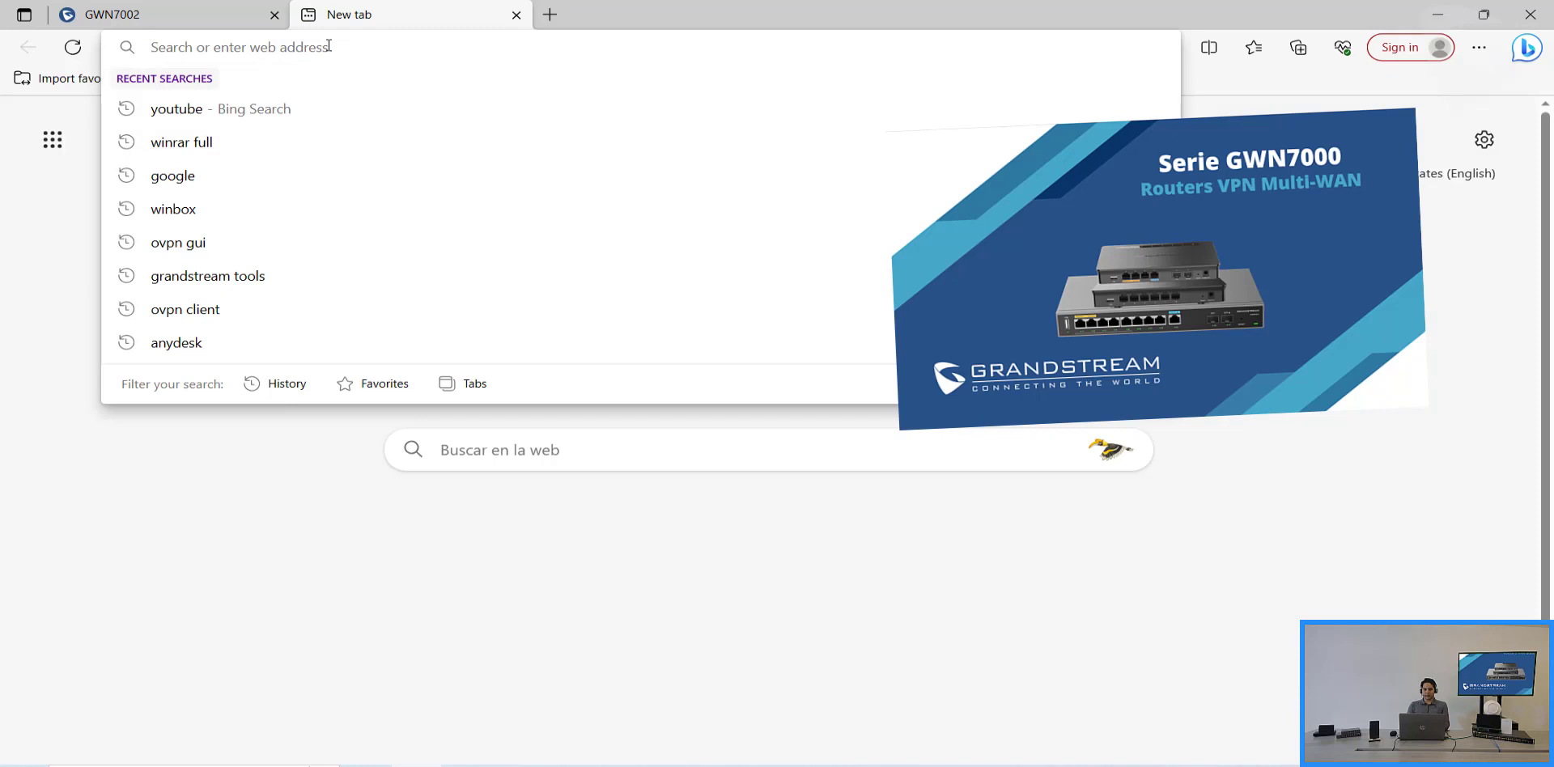
pyautogui.write('youtube.')
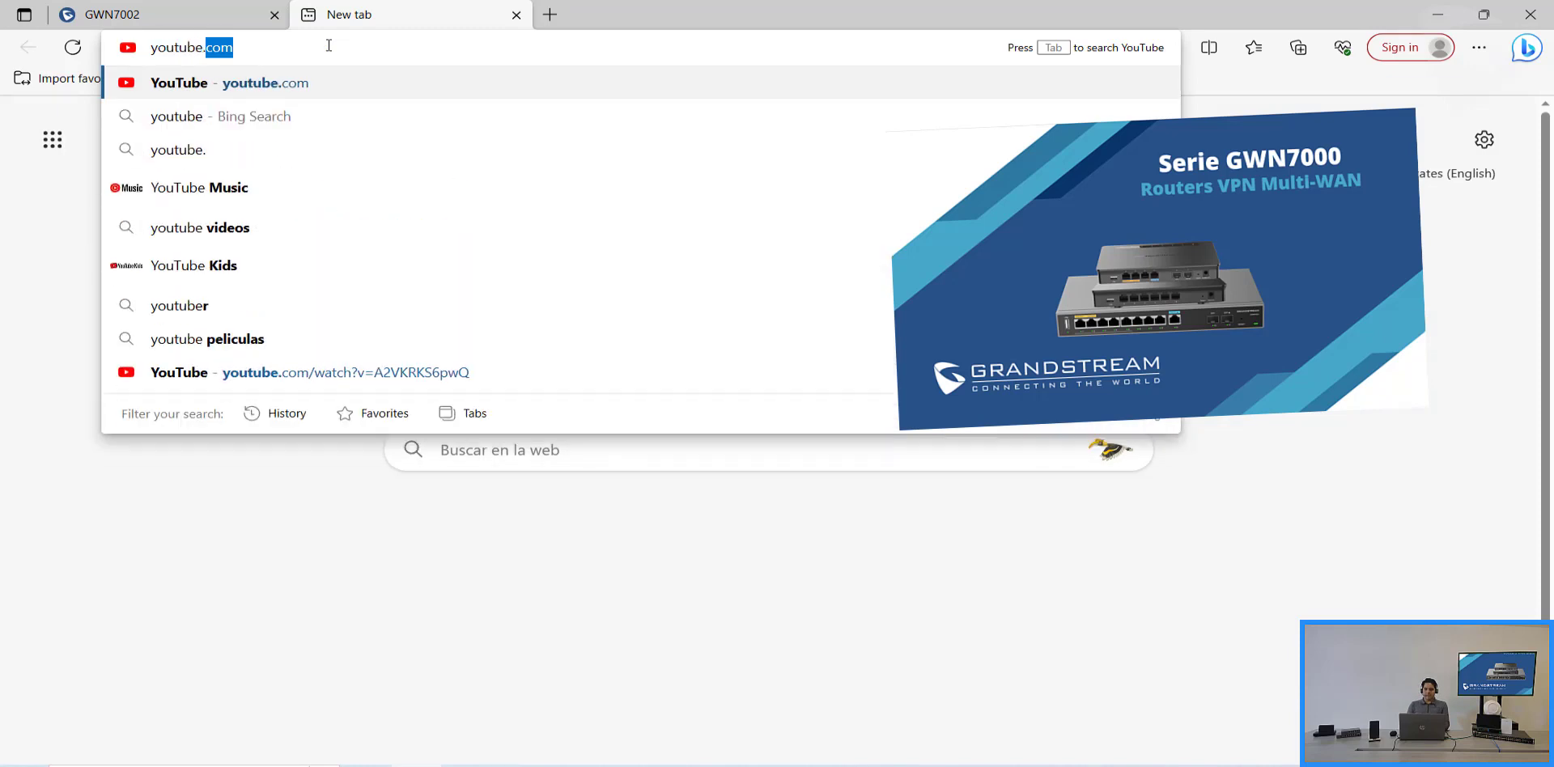
pyautogui.write('com')
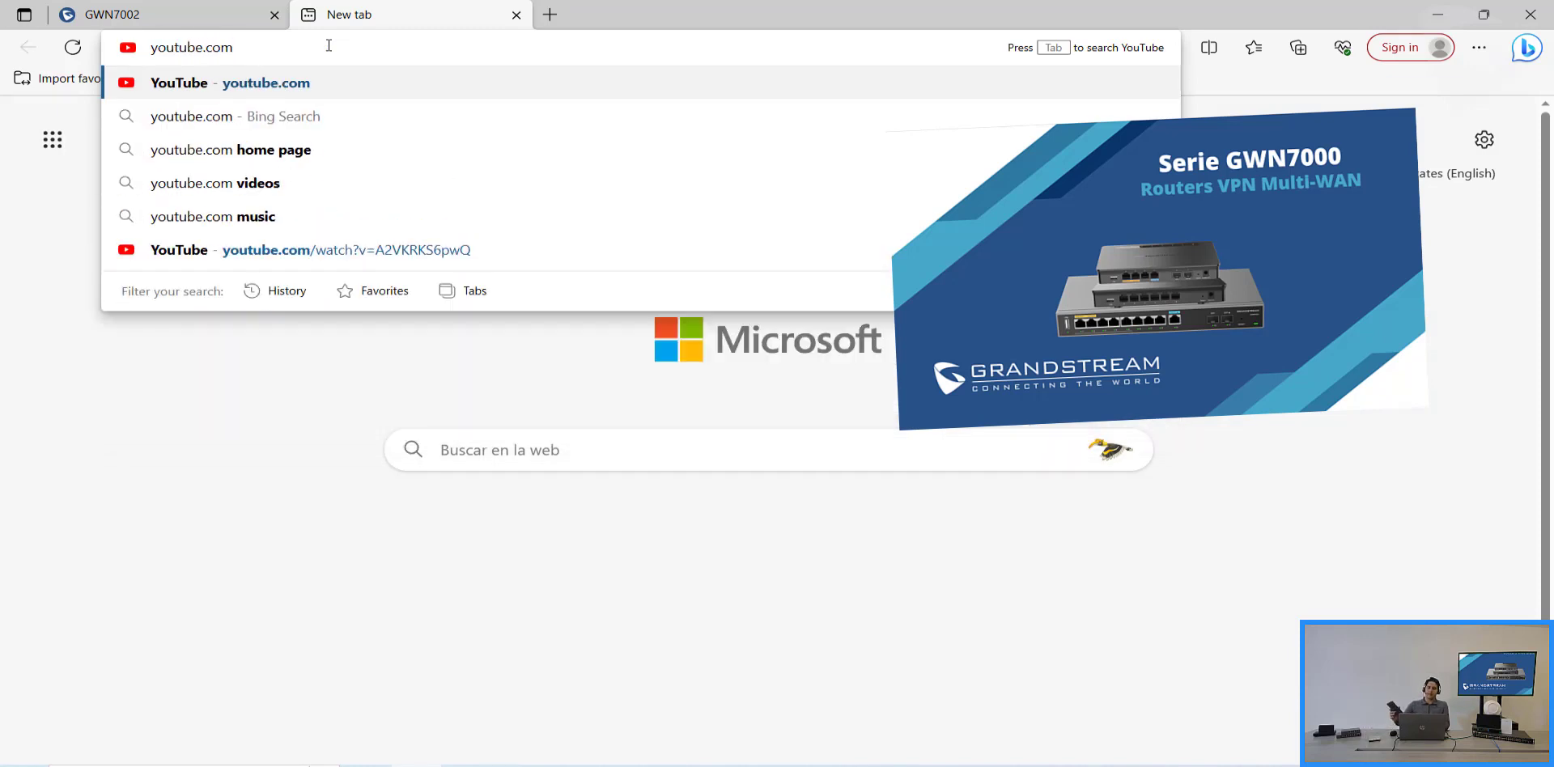
pyautogui.press('Return')
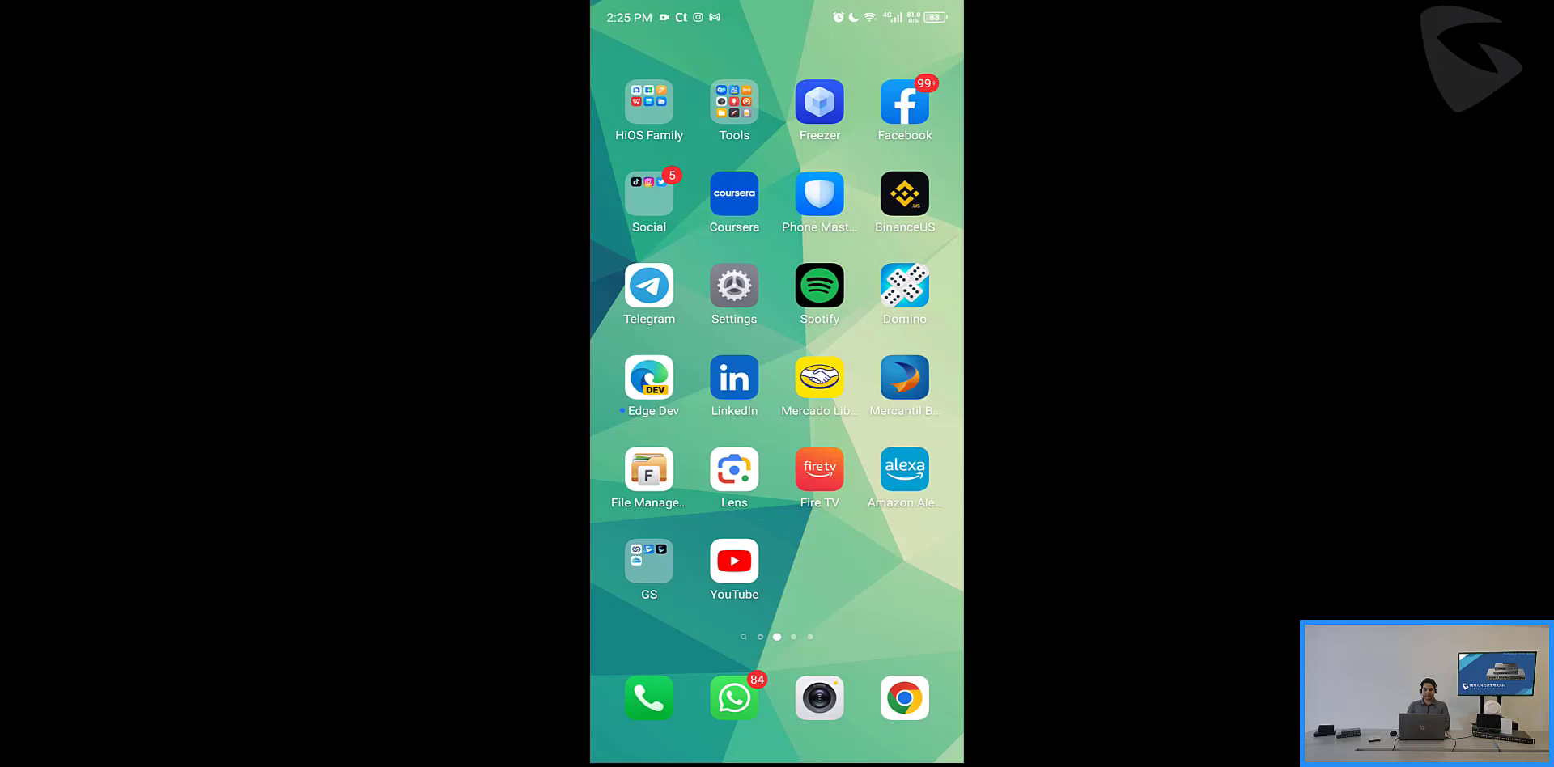
# Step: Launch the YouTube app on the phone to confirm it only shows loading placeholders
pyautogui.click(734, 561)
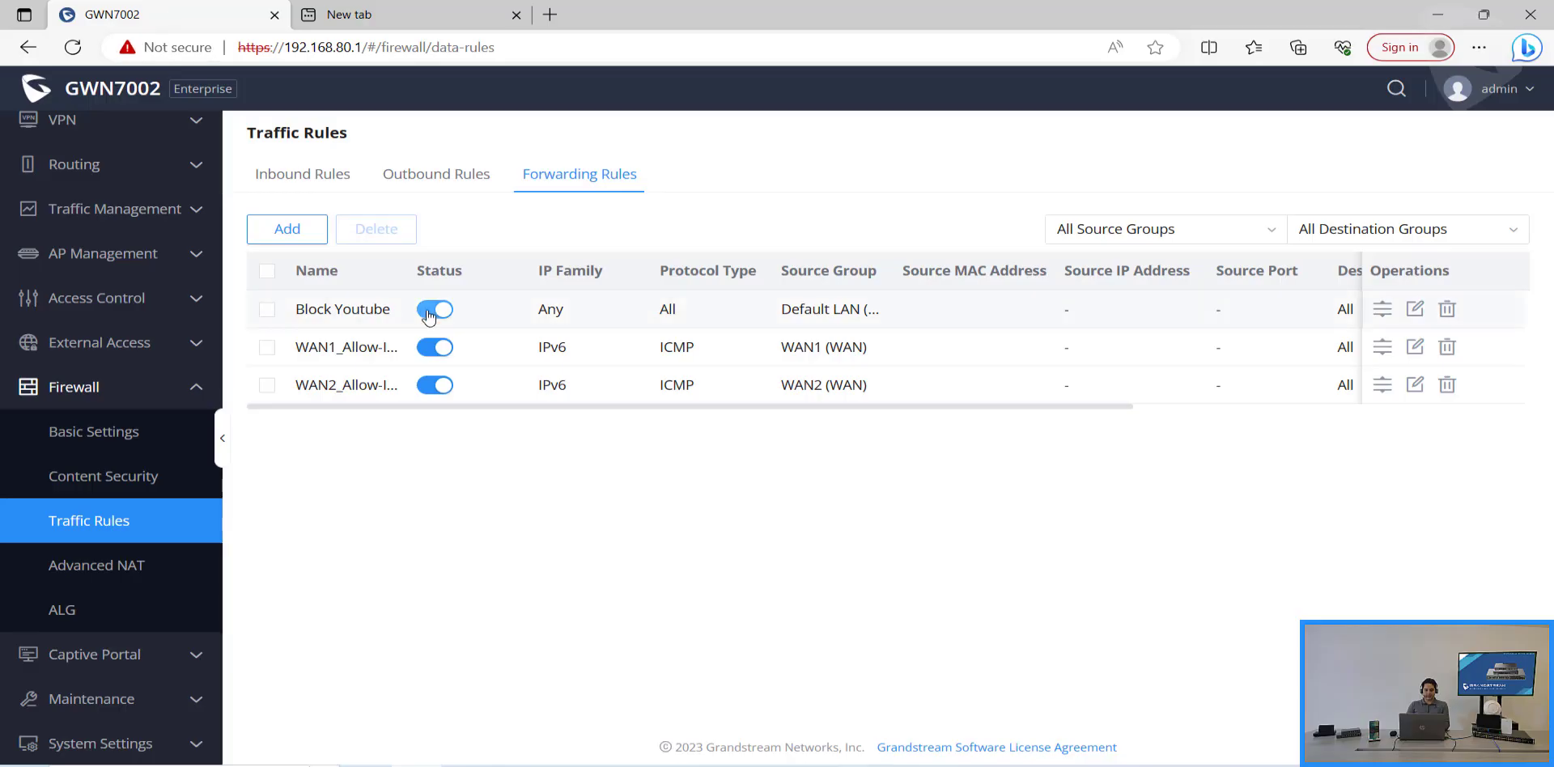
# Step: Switch off the Block Youtube rule under both Forwarding Rules and Inbound Rules
pyautogui.click(434, 310)
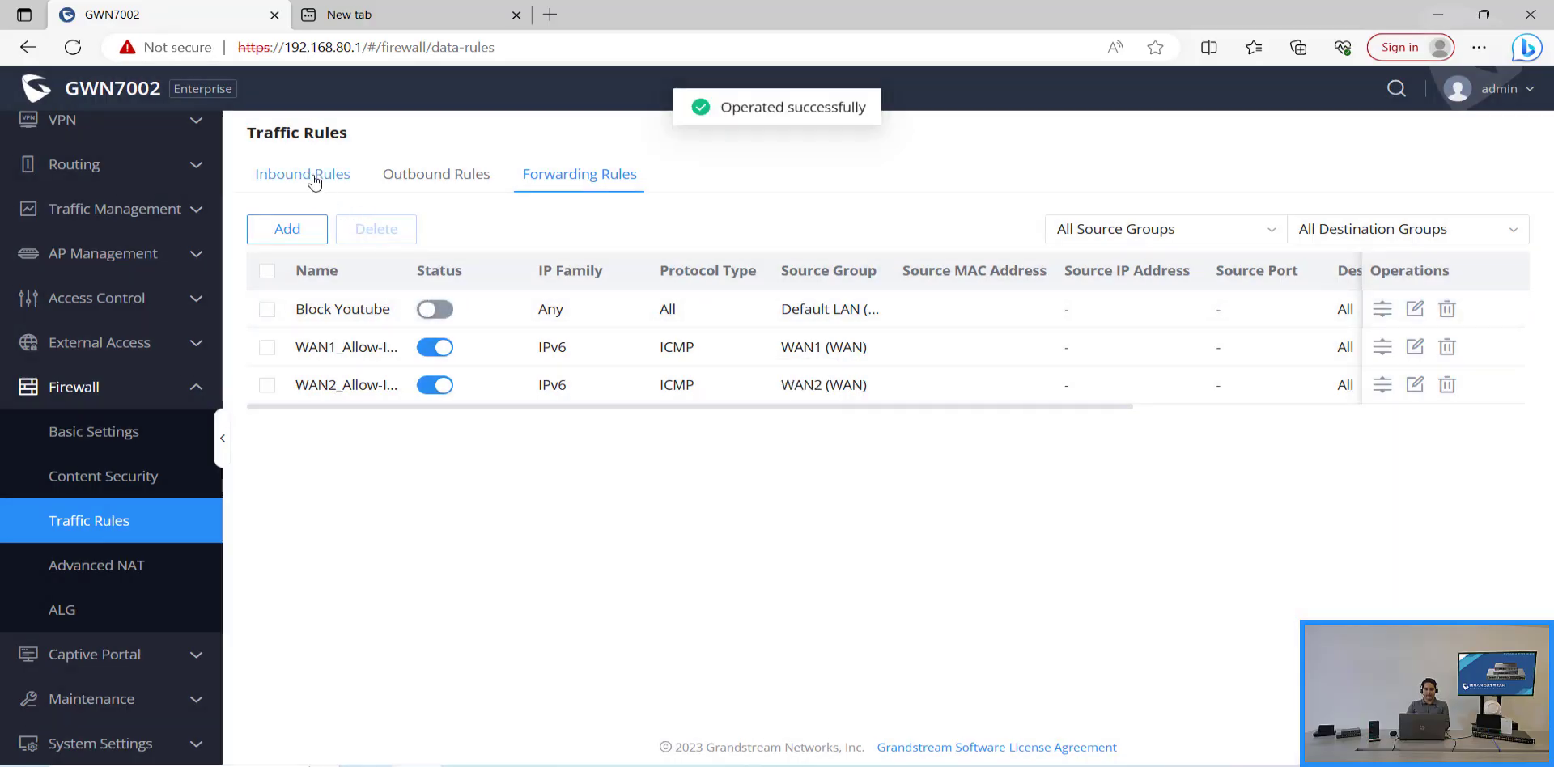
pyautogui.click(314, 177)
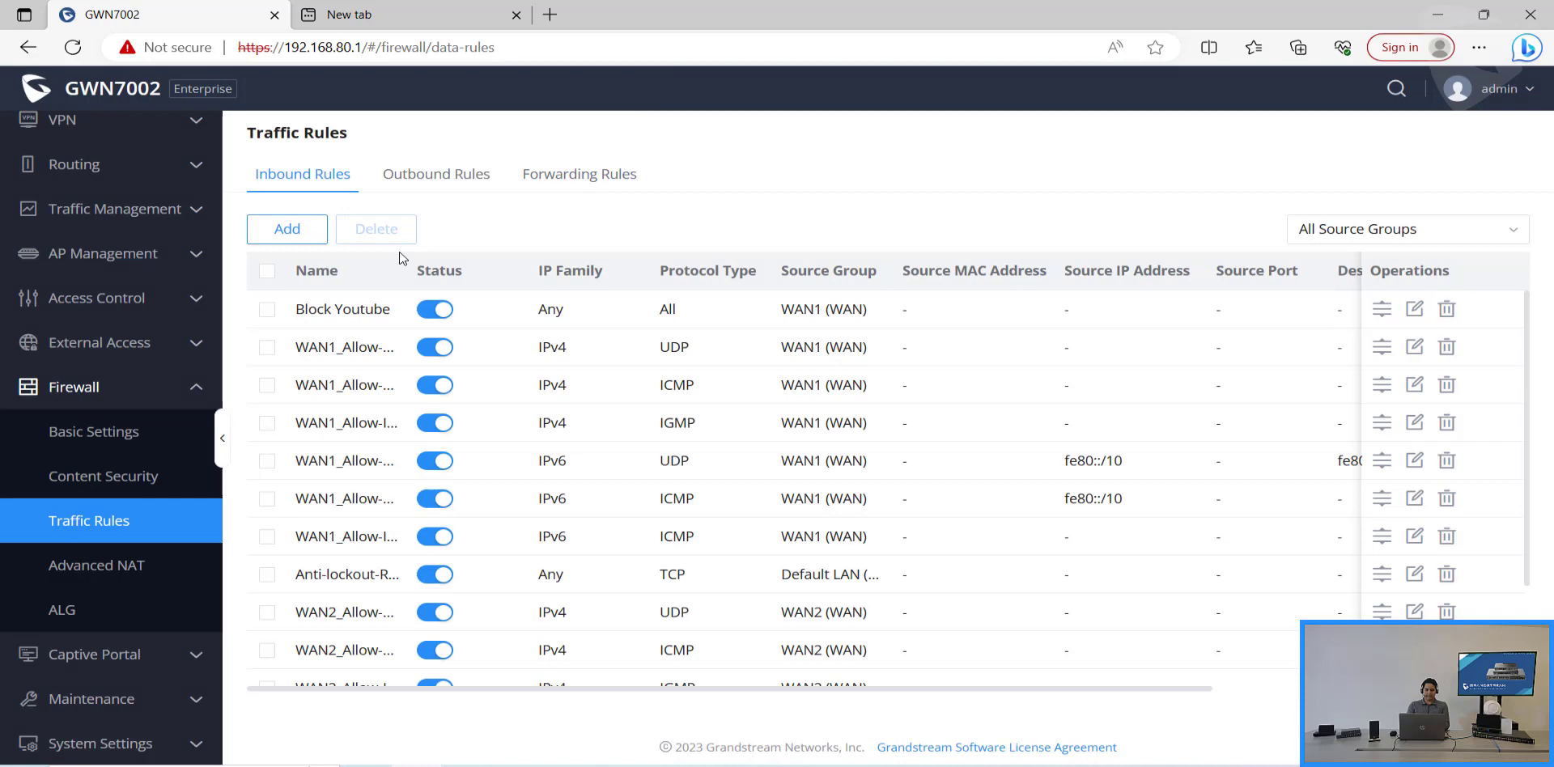
pyautogui.click(427, 314)
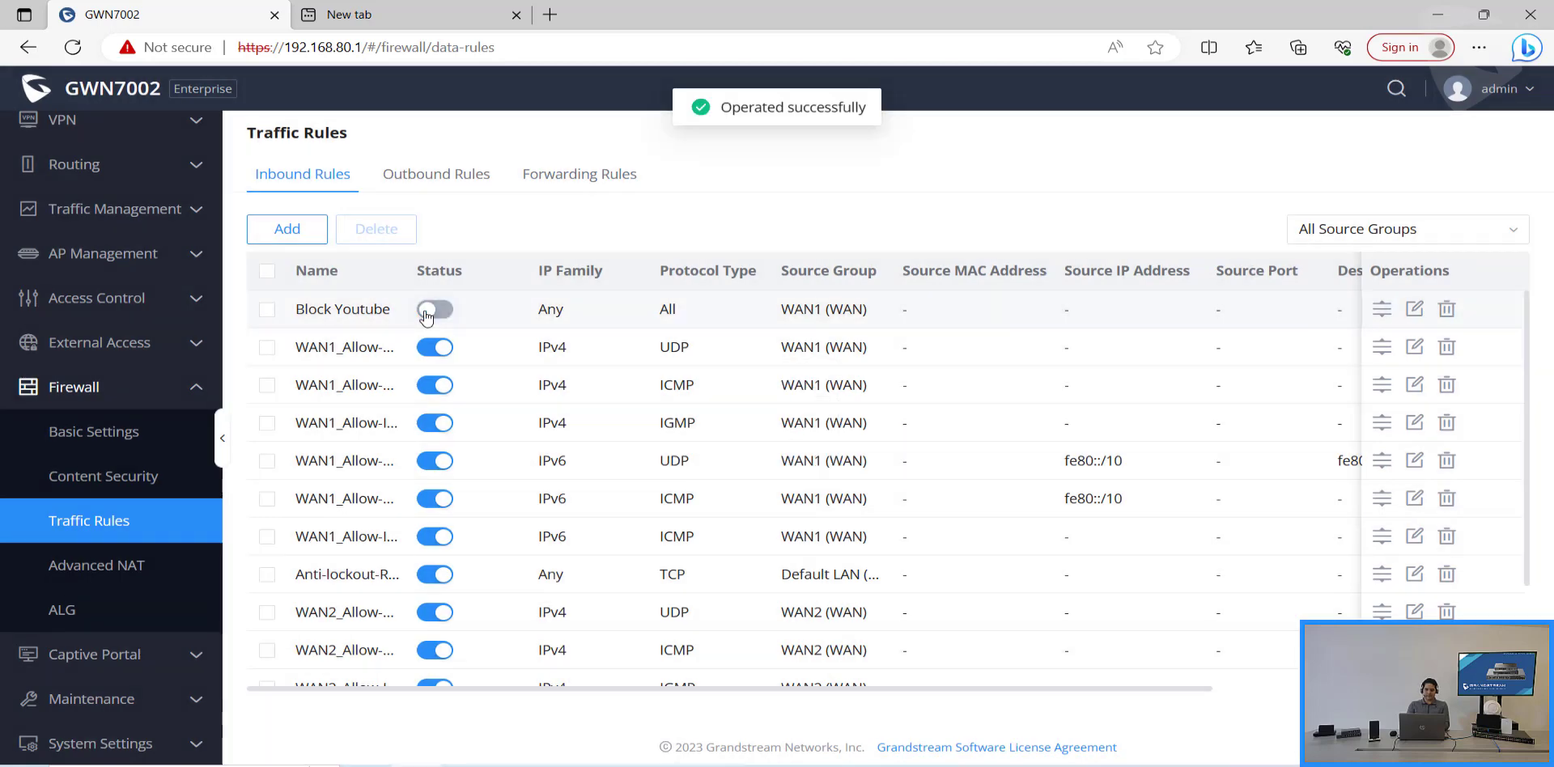
# Step: Back in the second tab, reload and navigate to youtube.com to confirm it loads
pyautogui.click(417, 13)
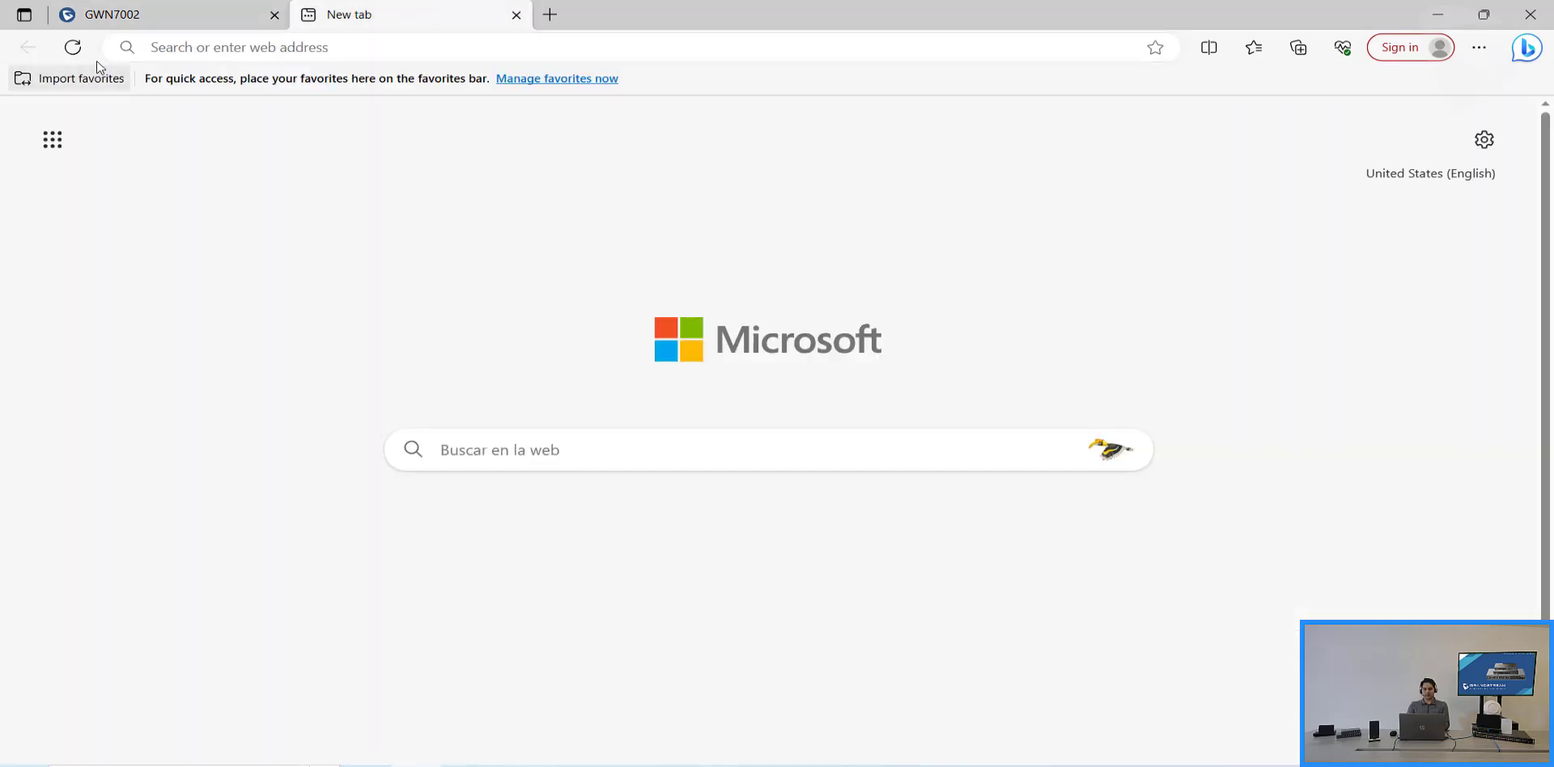
pyautogui.click(73, 48)
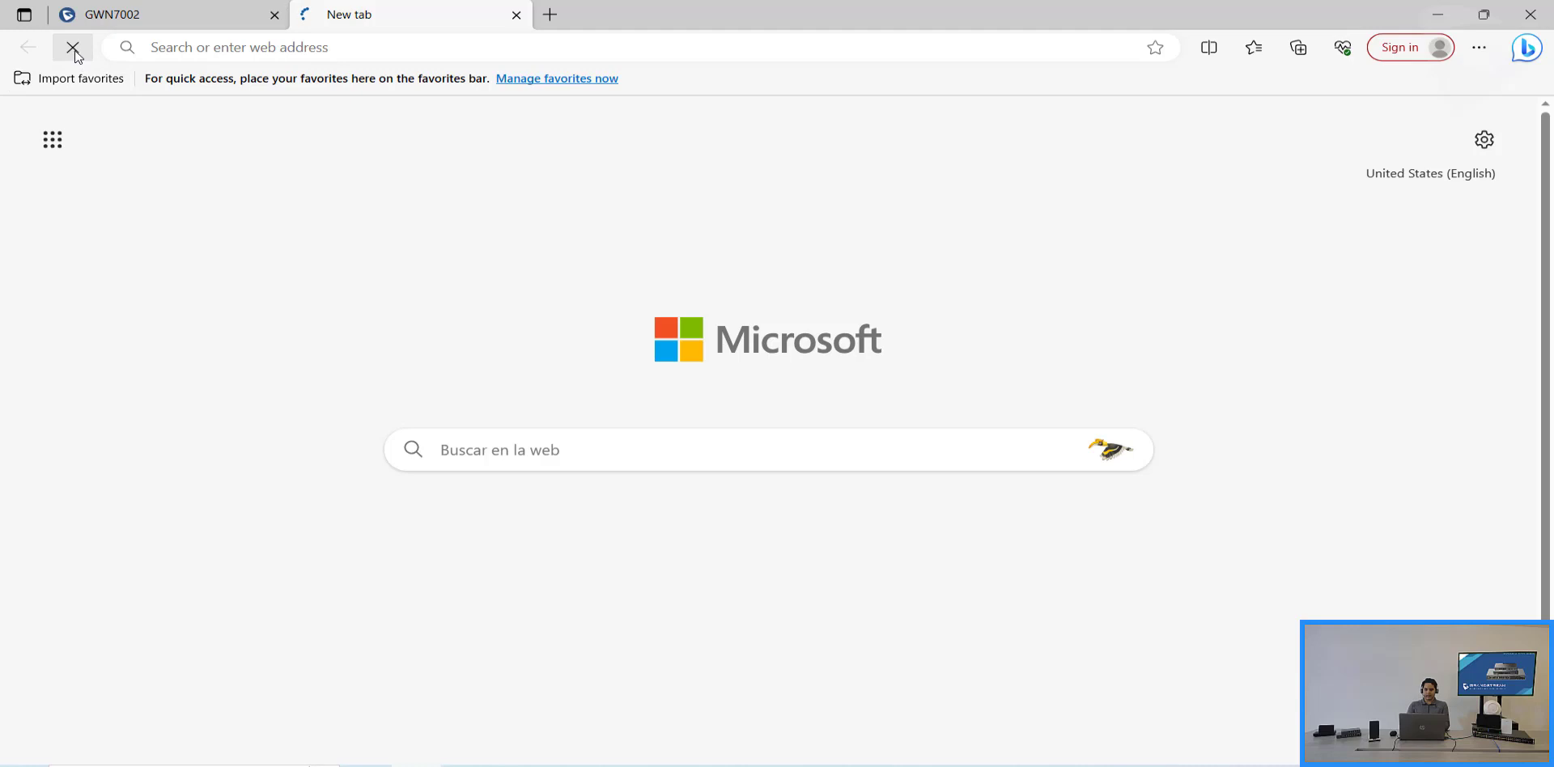
pyautogui.click(249, 47)
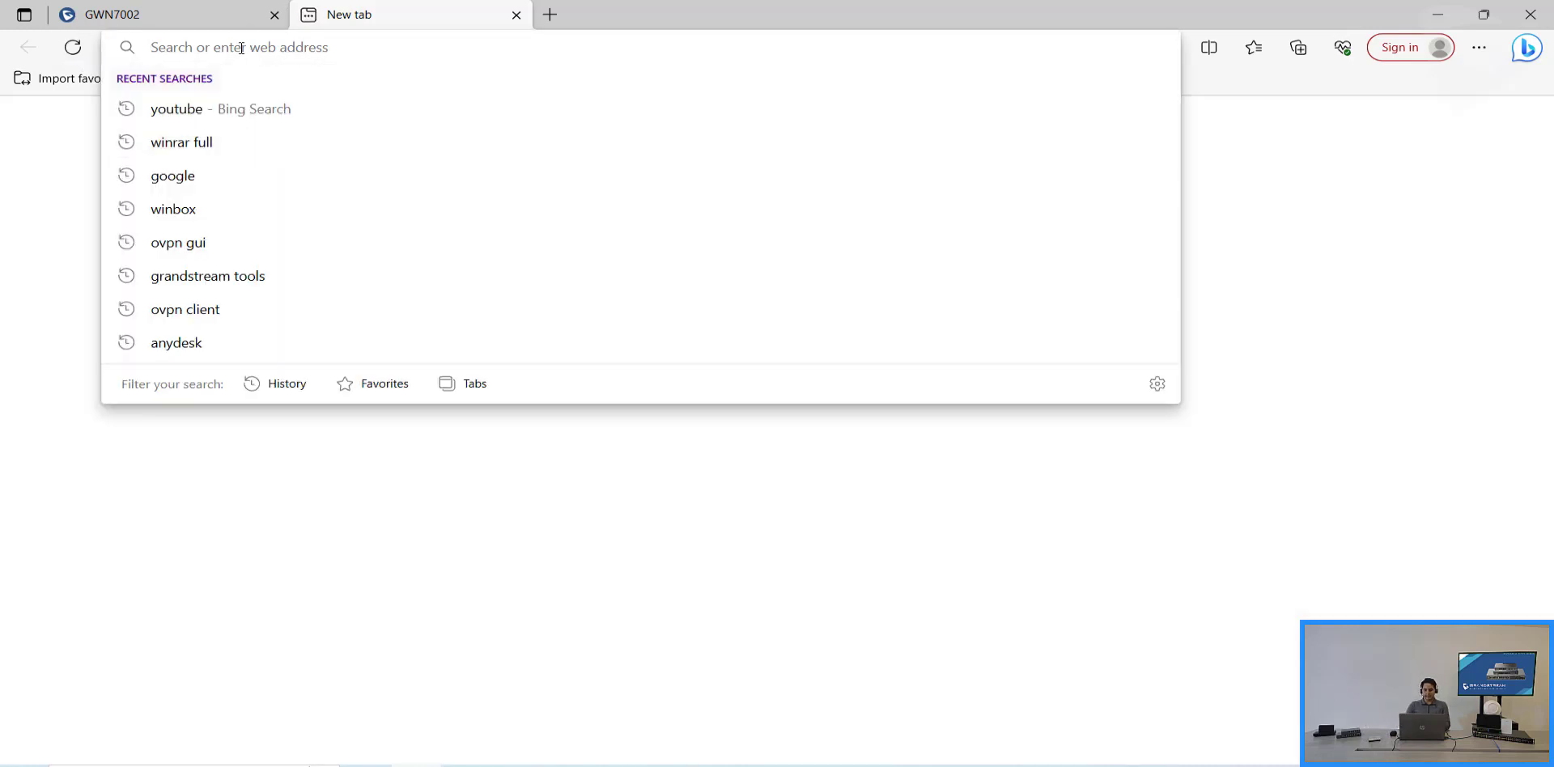
pyautogui.write('youtube.com')
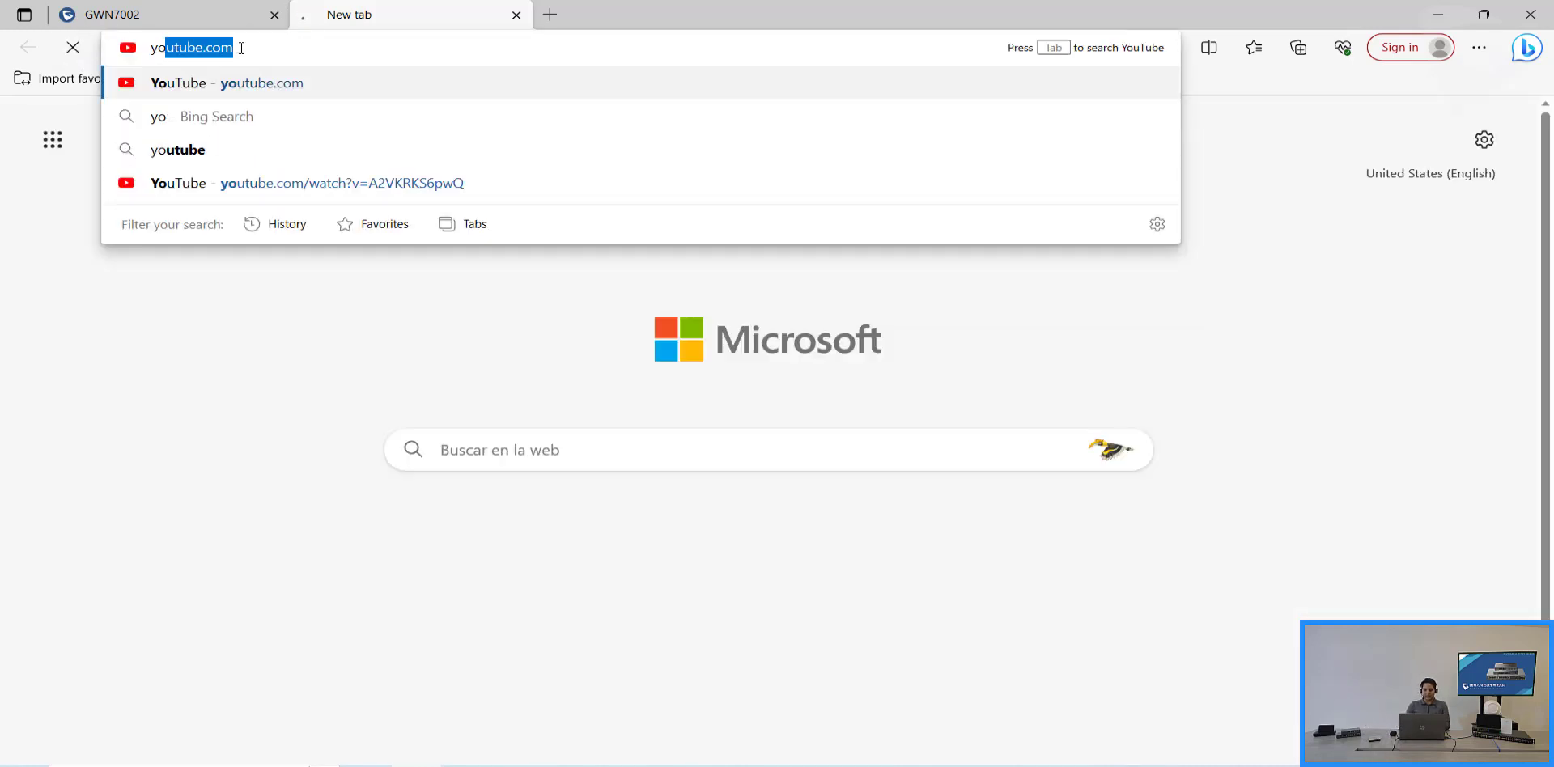
pyautogui.press('Return')
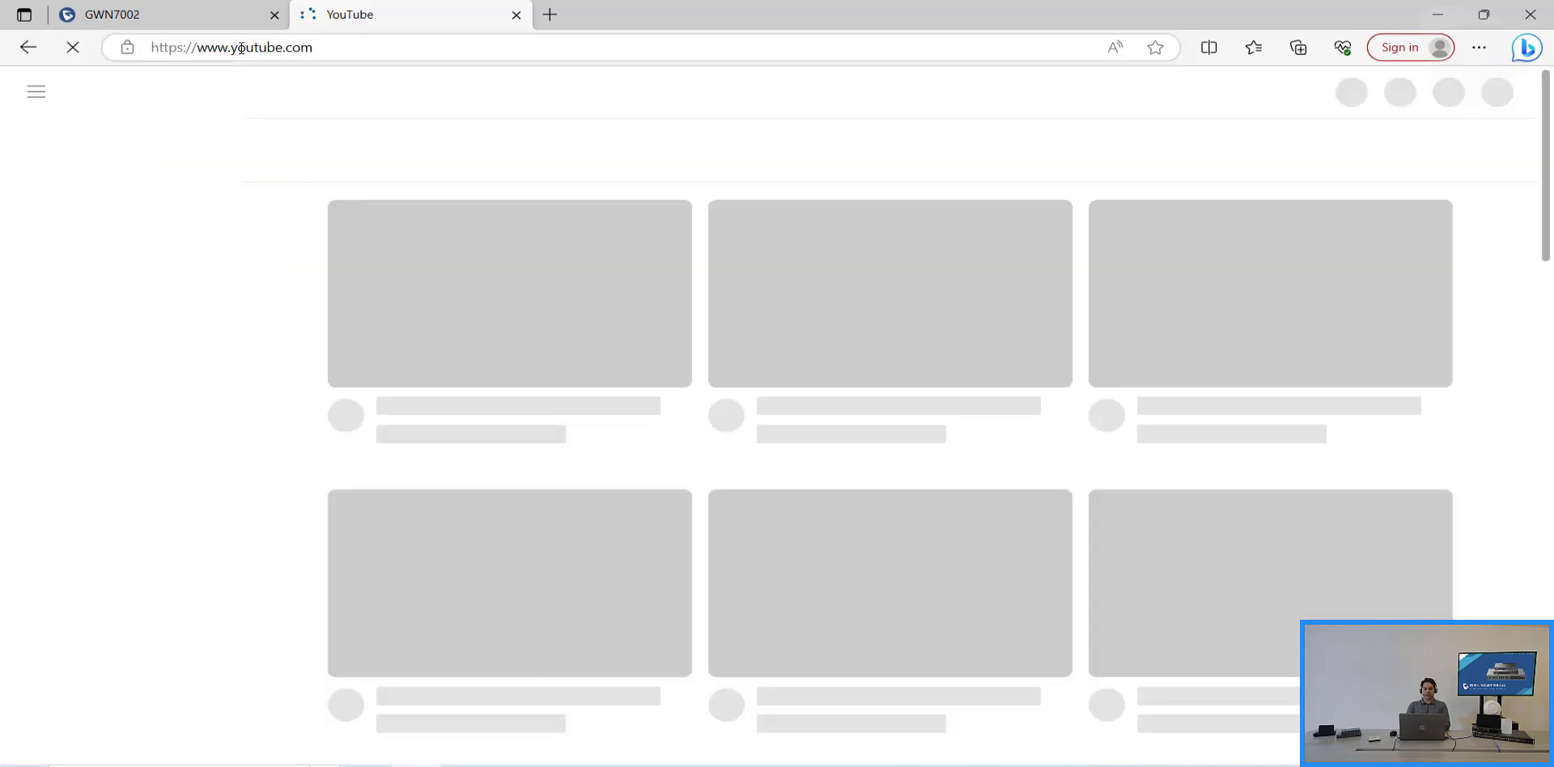